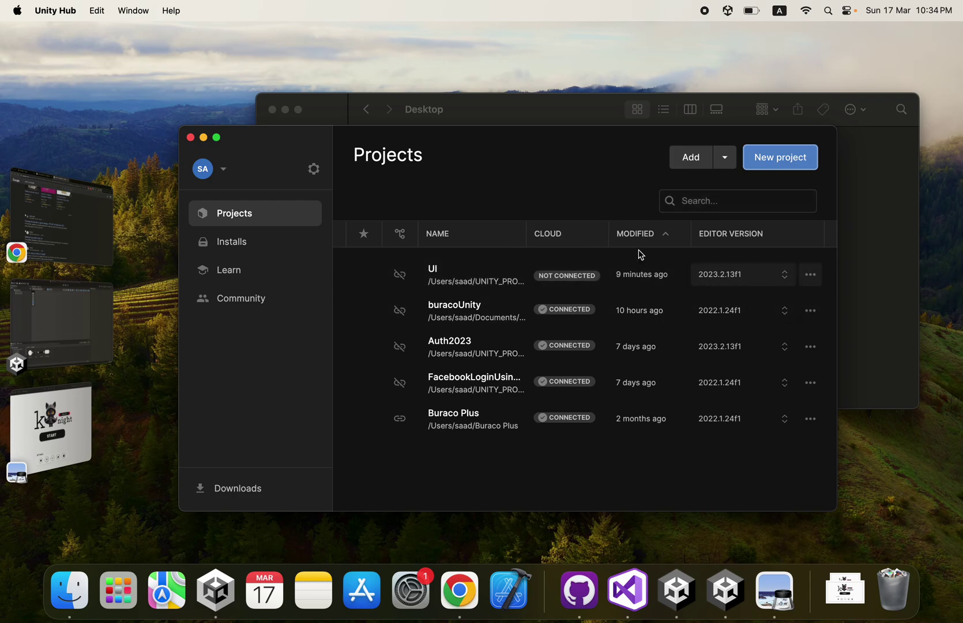
click(767, 170)
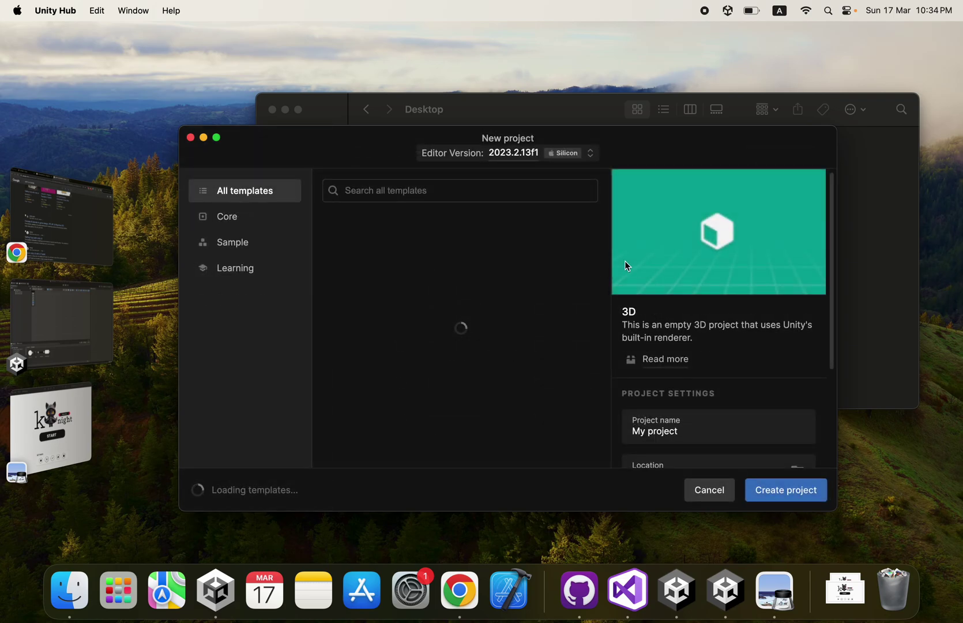
click(459, 252)
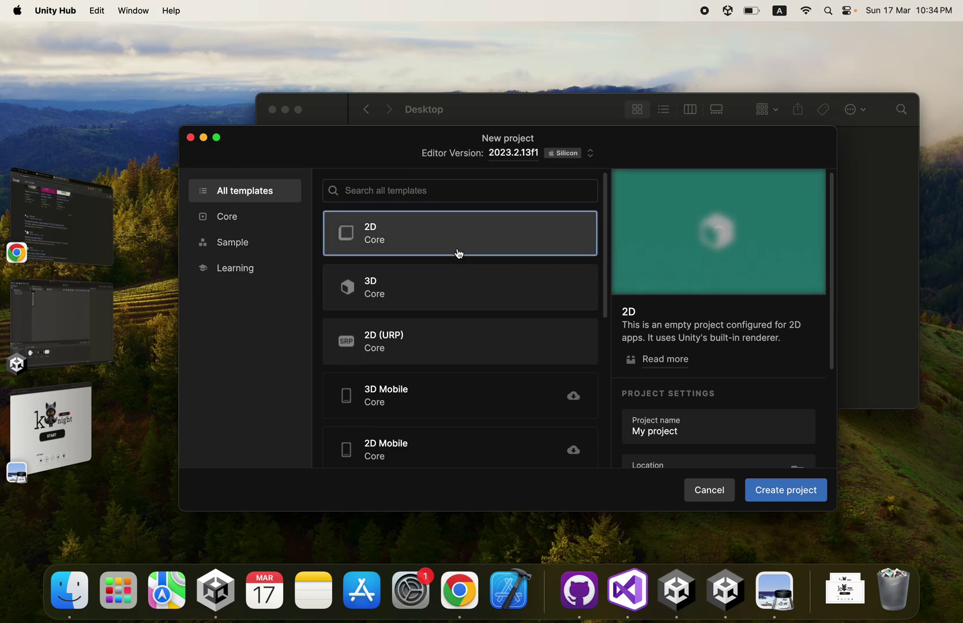
click(700, 496)
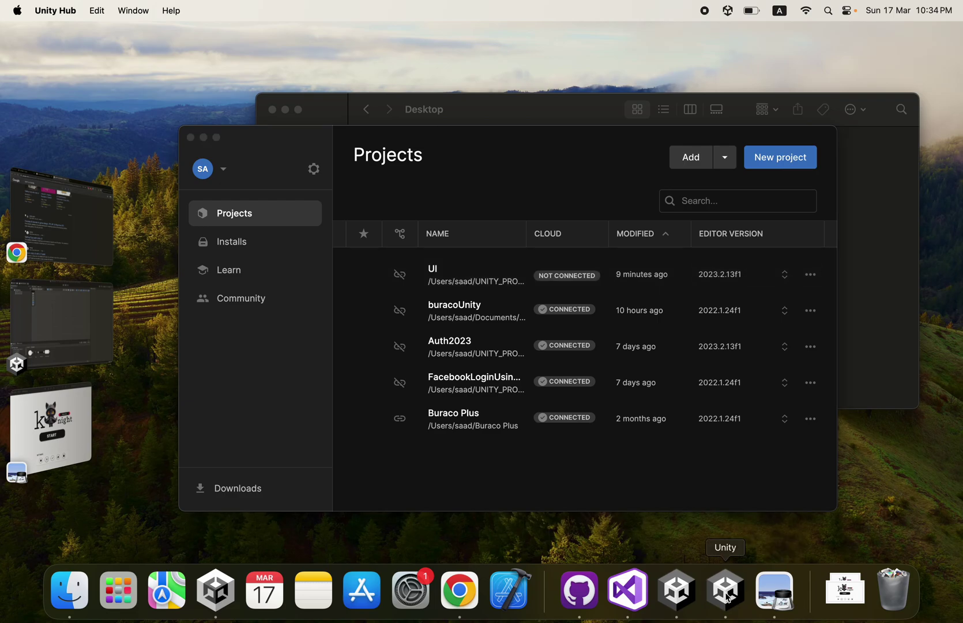
Step: Switch to the open MainMenu scene in the Unity editor and open the Images folder inside Assets
click(696, 601)
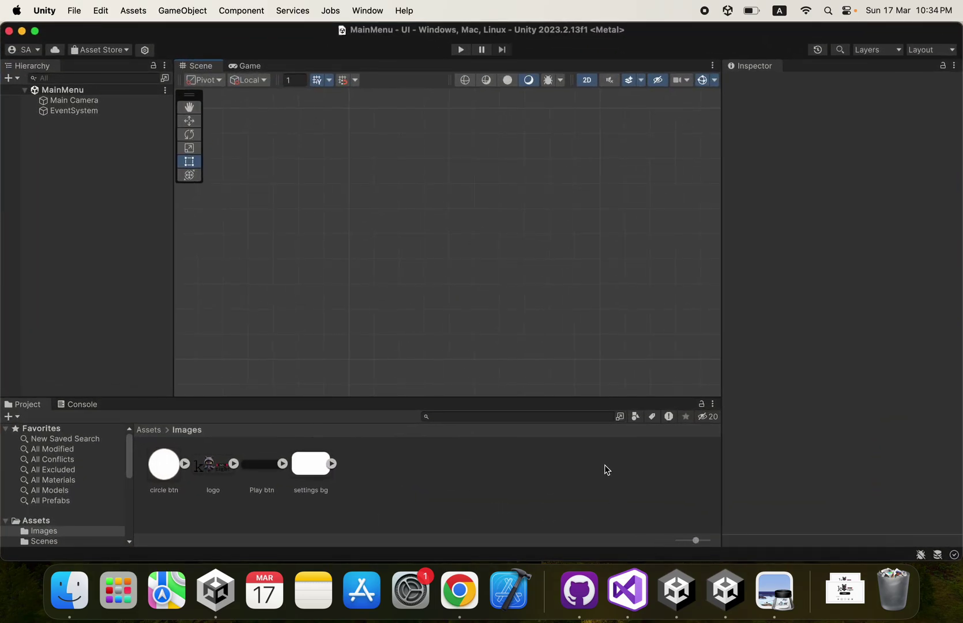
drag(243, 398, 249, 211)
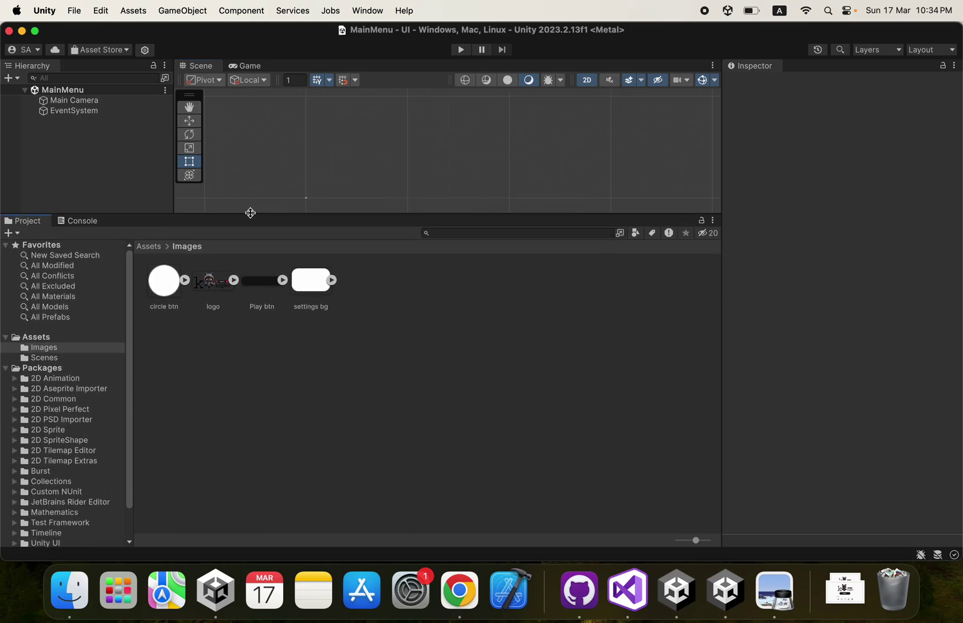
click(38, 336)
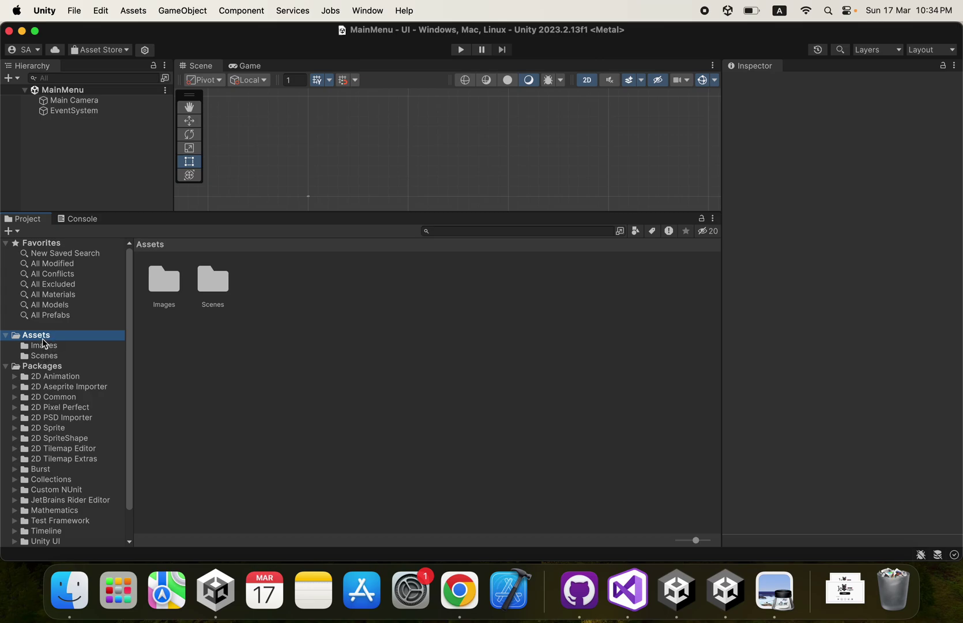
right_click(355, 353)
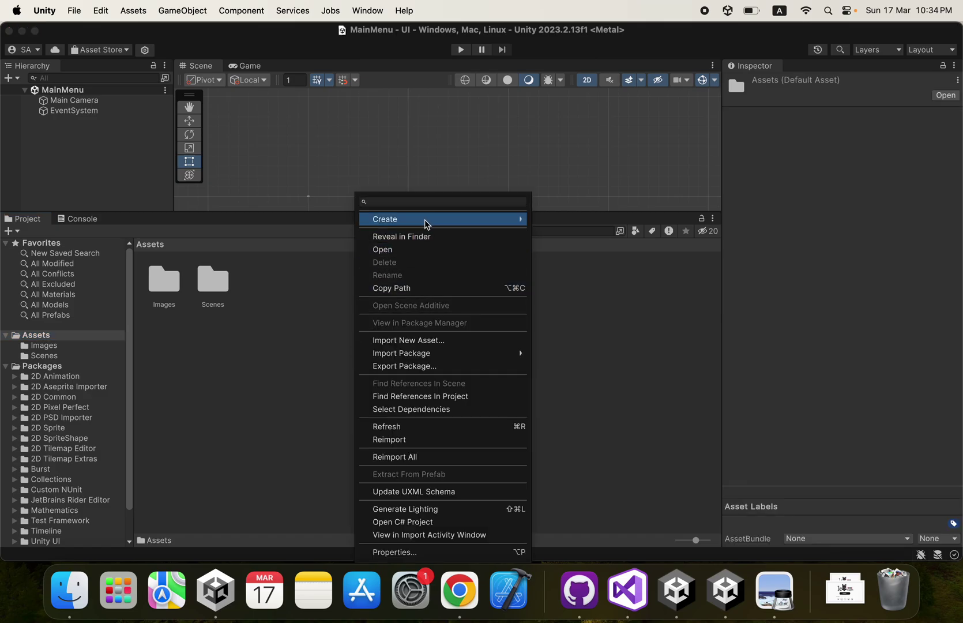
mouse_move(471, 219)
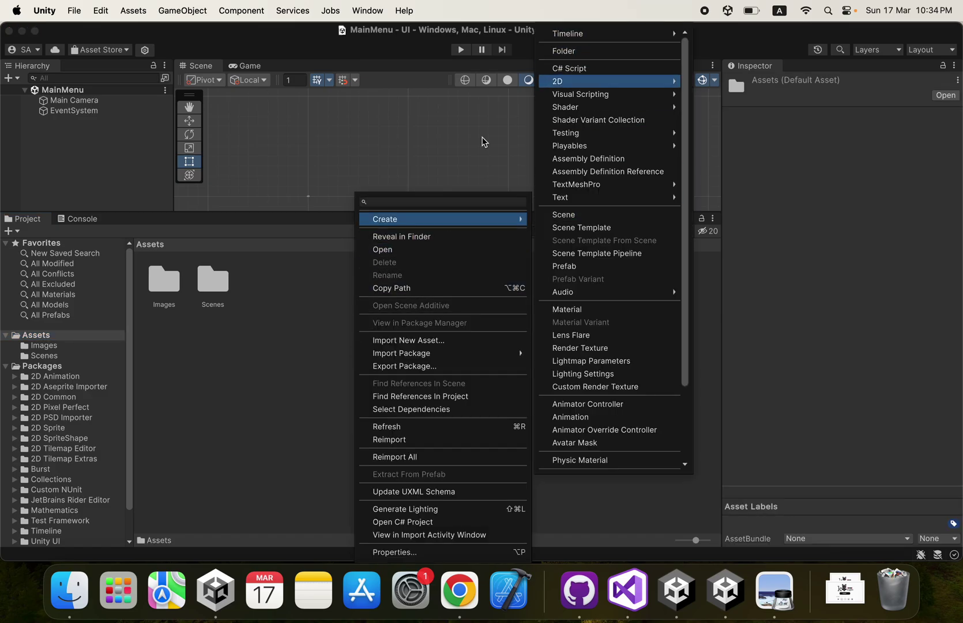
click(165, 306)
double_click(165, 305)
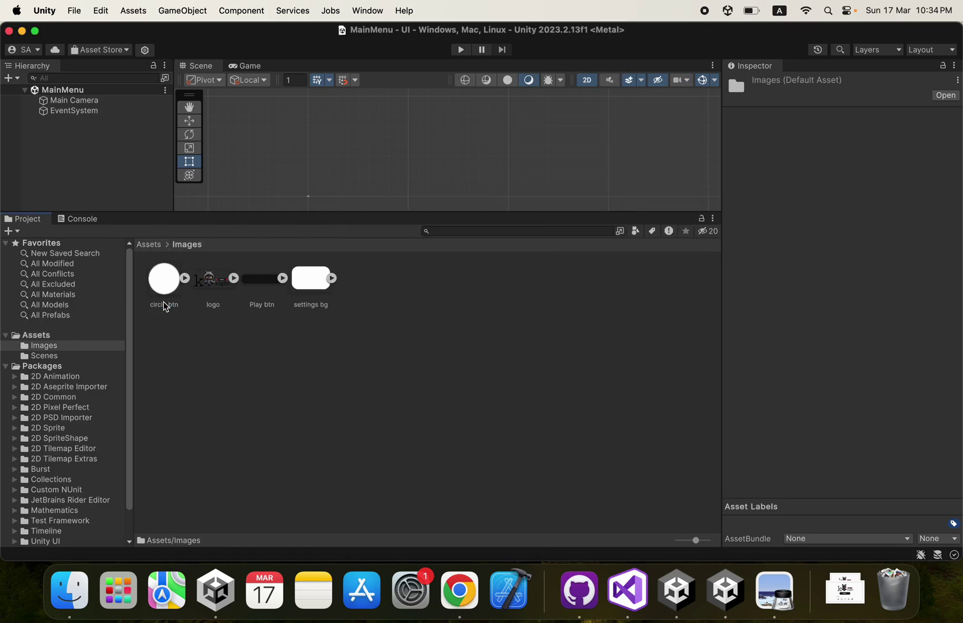
Step: Look over the image files from Frame 1.png to Slide 16_9 - 1.png in Finder's Downloads folder and return to Unity
click(69, 589)
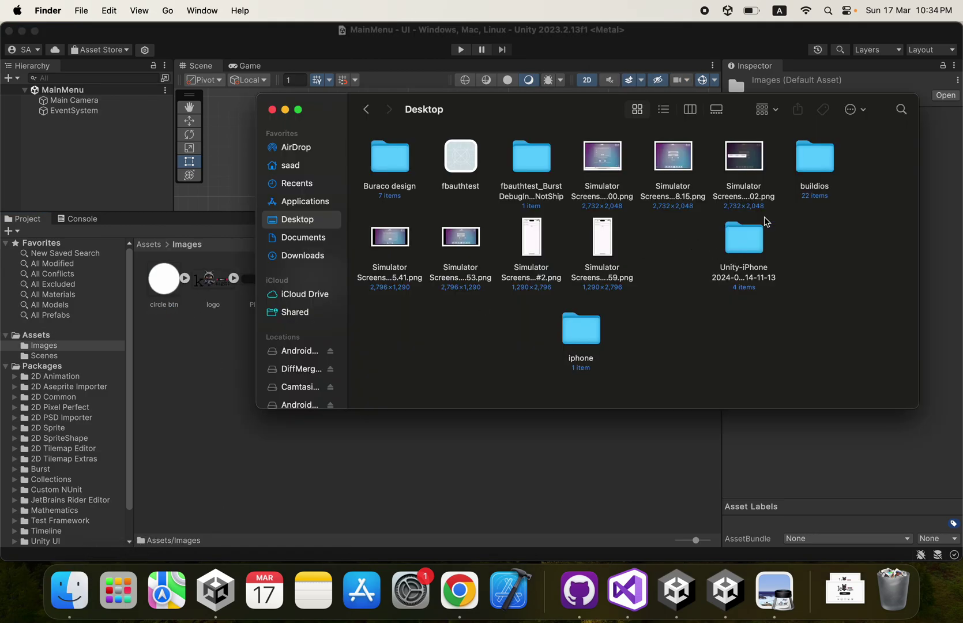
click(311, 255)
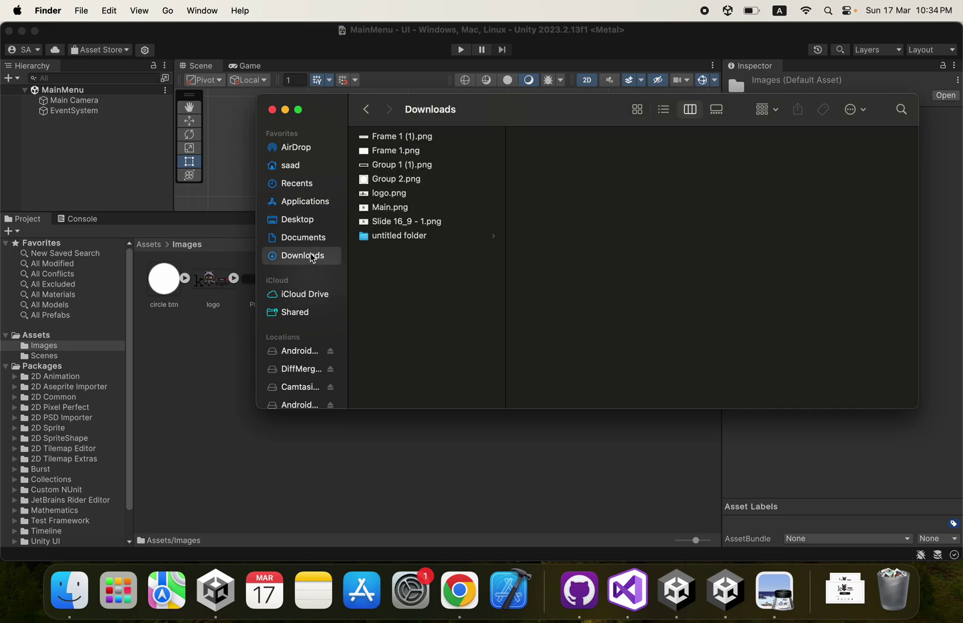
click(443, 152)
shift+click(411, 222)
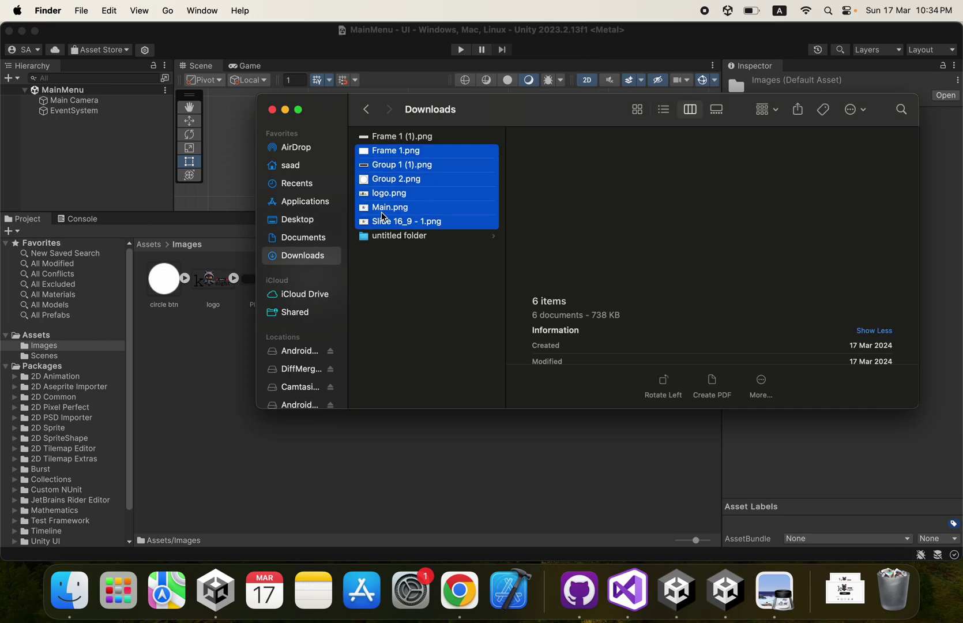
click(186, 355)
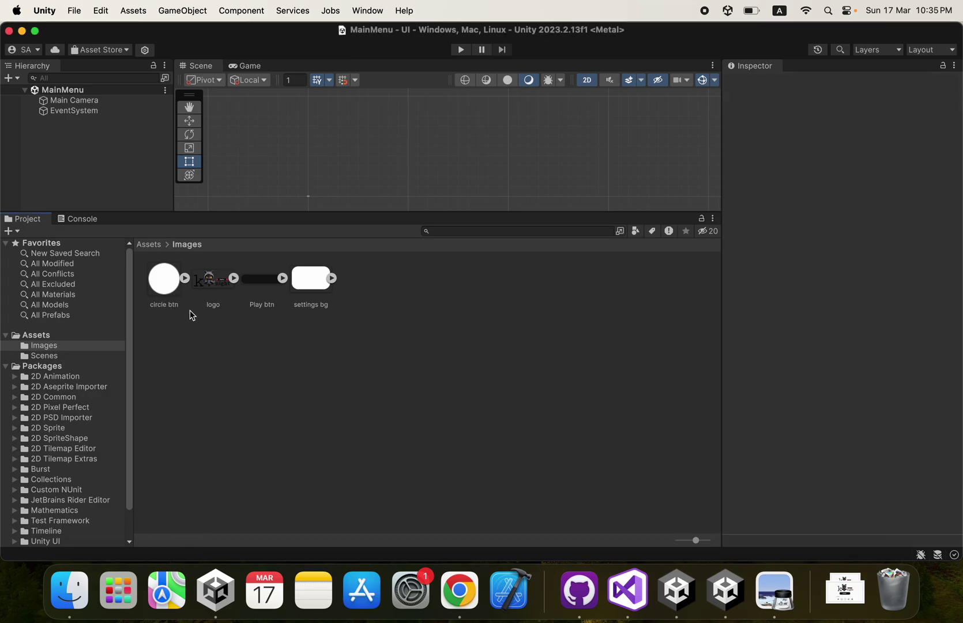
Step: Show the settings bg image's import settings, and bring up an enlarged Game view with its list of resolutions
click(326, 307)
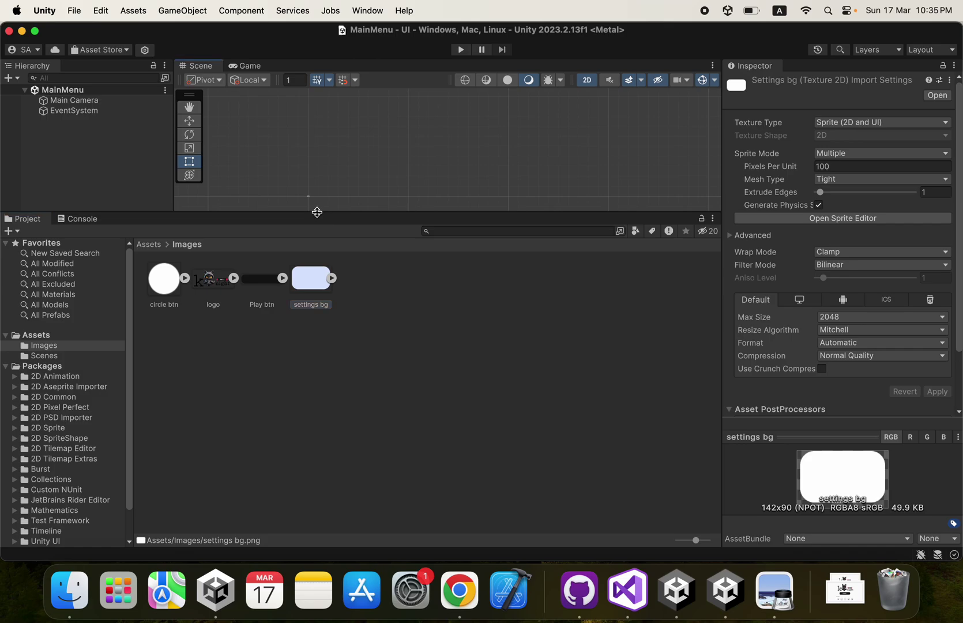
drag(316, 210, 314, 447)
click(247, 66)
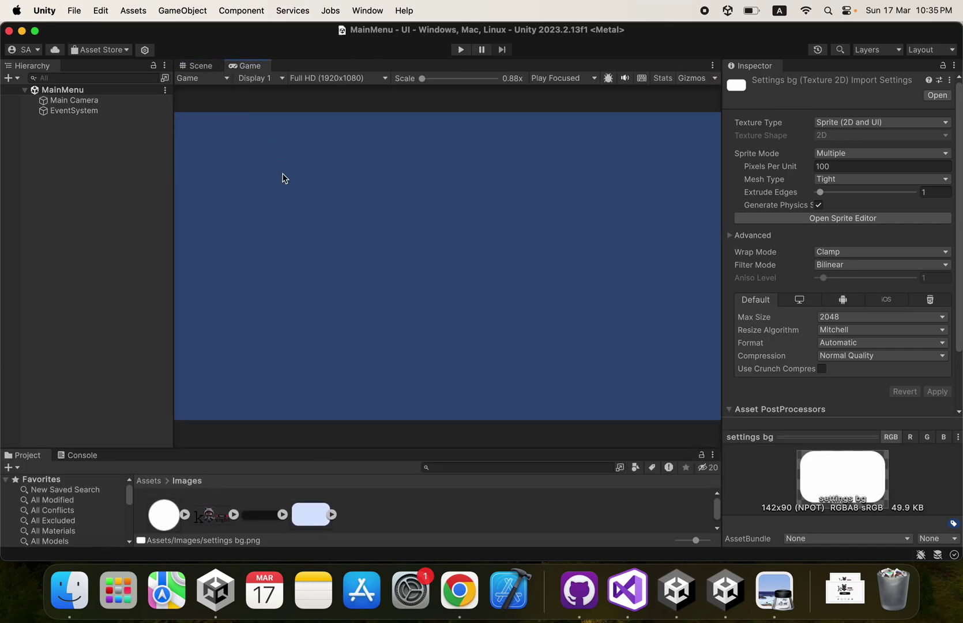
click(340, 81)
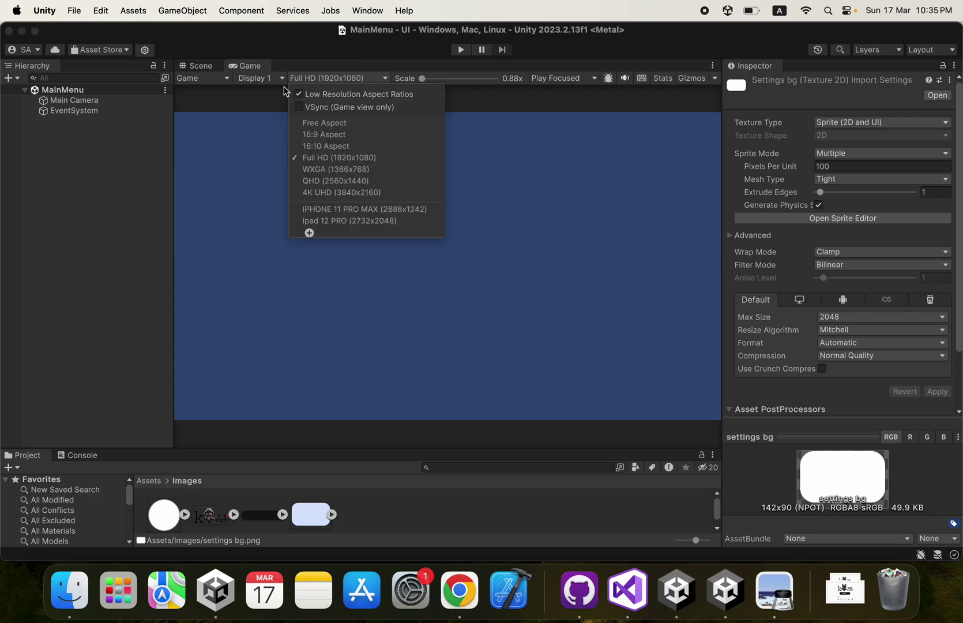
Step: Examine the Main Camera's properties and the commands available for the MainMenu scene
click(68, 112)
click(65, 101)
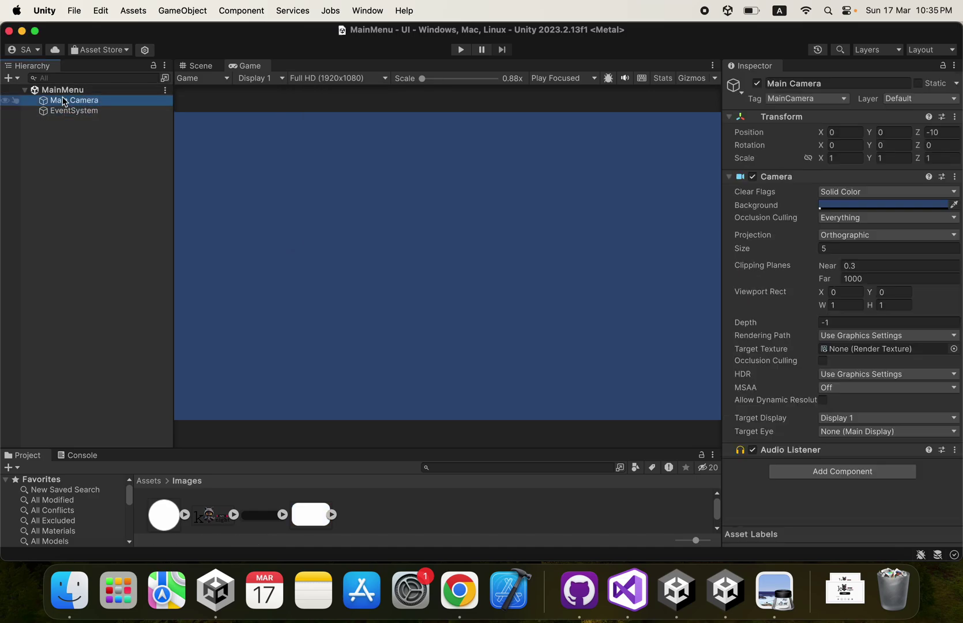
click(60, 92)
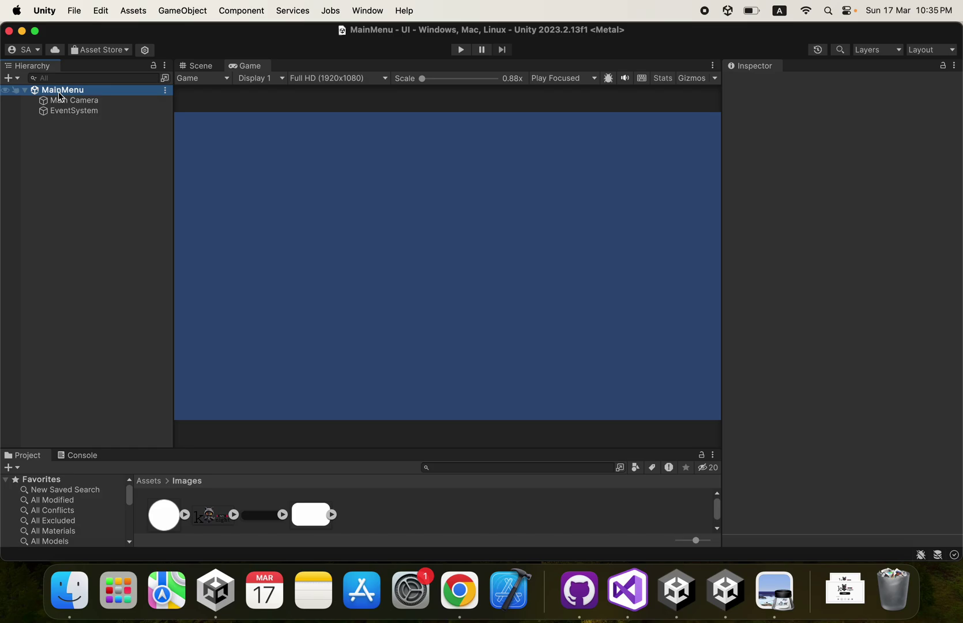
right_click(61, 95)
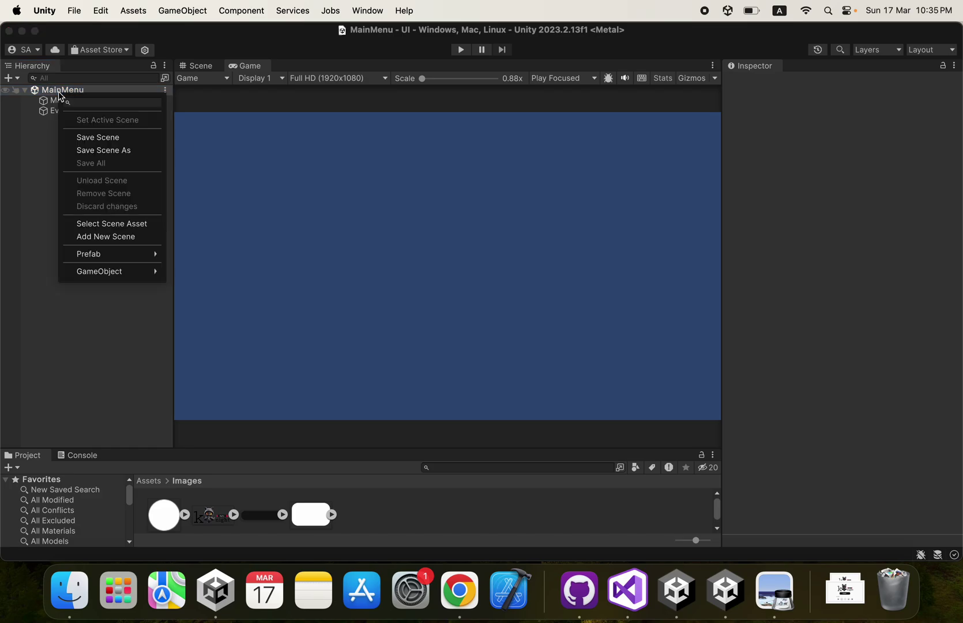
click(20, 193)
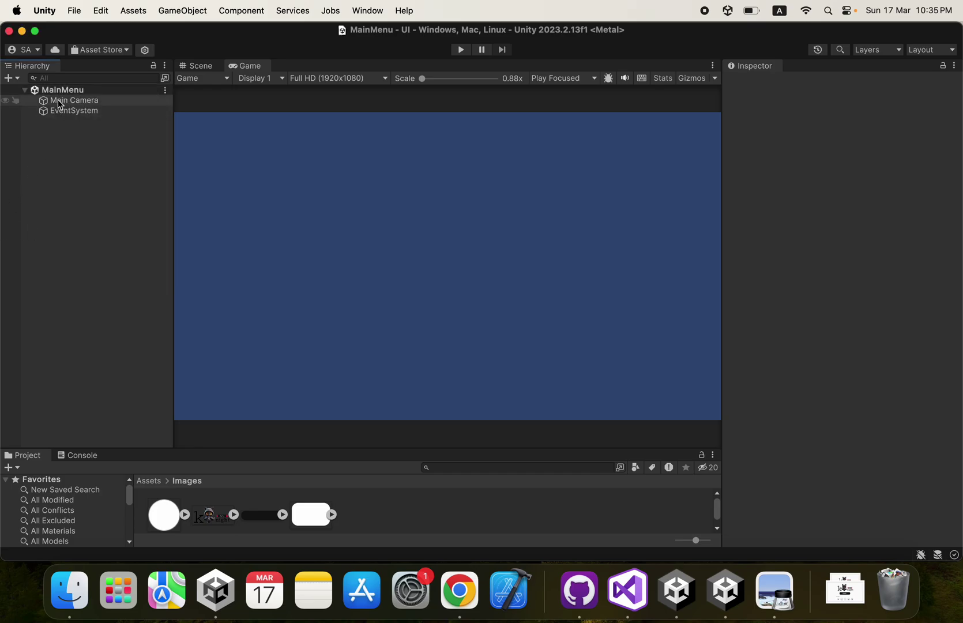
click(86, 103)
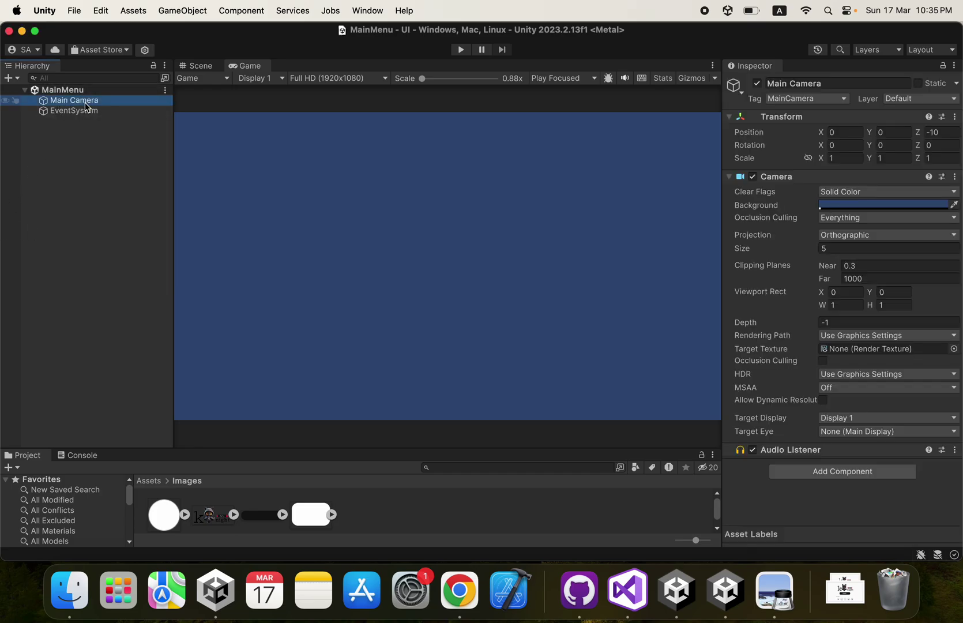
right_click(86, 107)
click(51, 155)
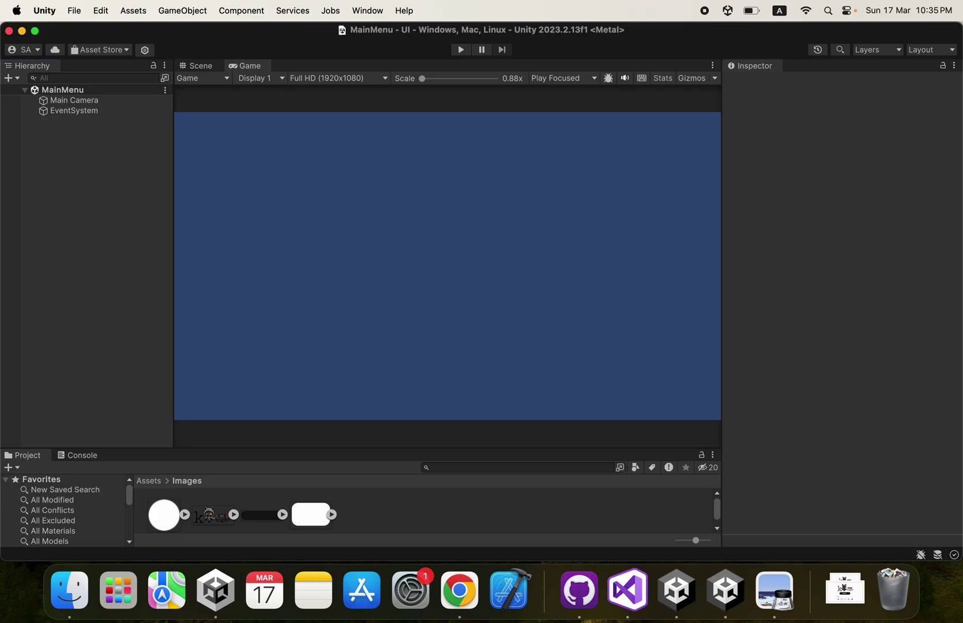
Step: Add a UI Canvas to the MainMenu scene, keeping its default name, and select it
right_click(50, 156)
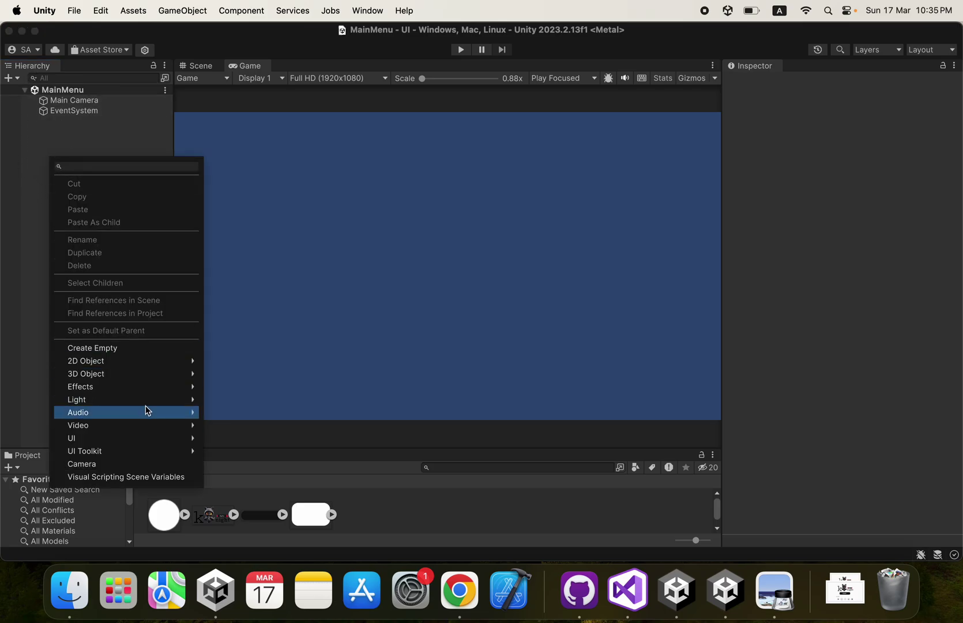
mouse_move(154, 436)
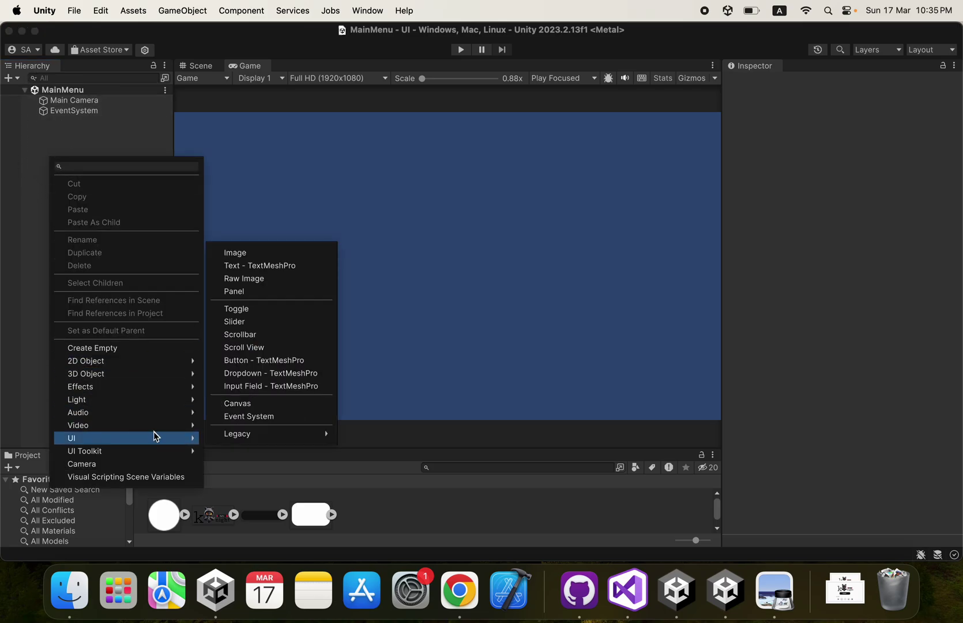
click(250, 403)
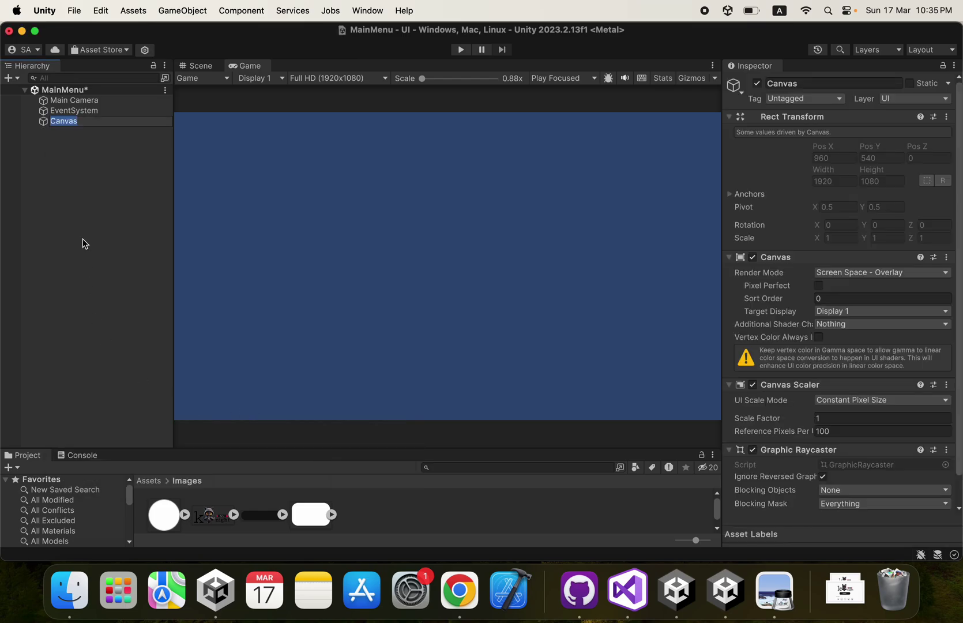
click(71, 123)
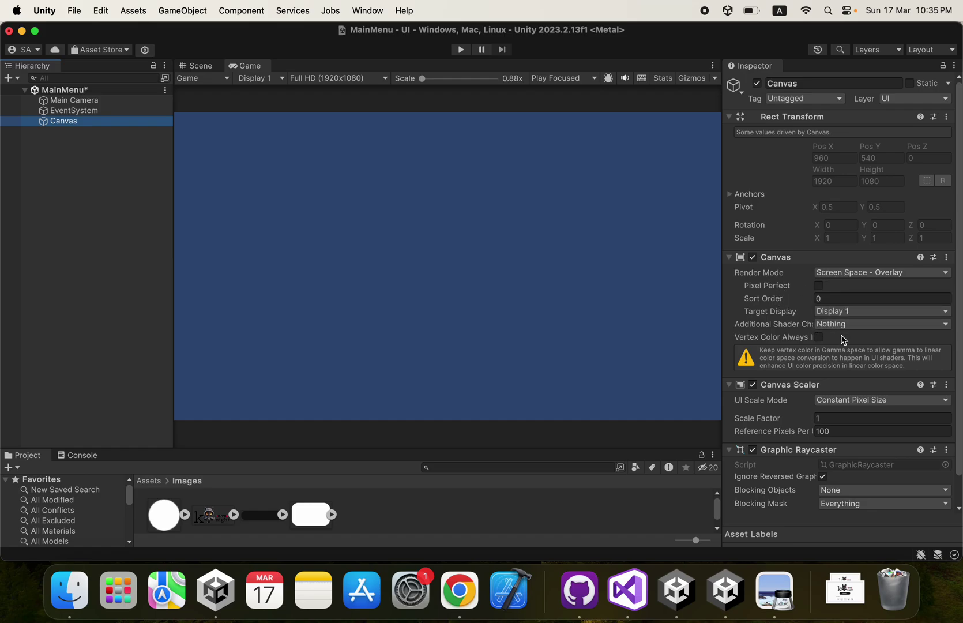
Step: Set the Canvas Scaler to Scale With Screen Size with a reference resolution of 1920 by 1080
click(877, 400)
click(873, 430)
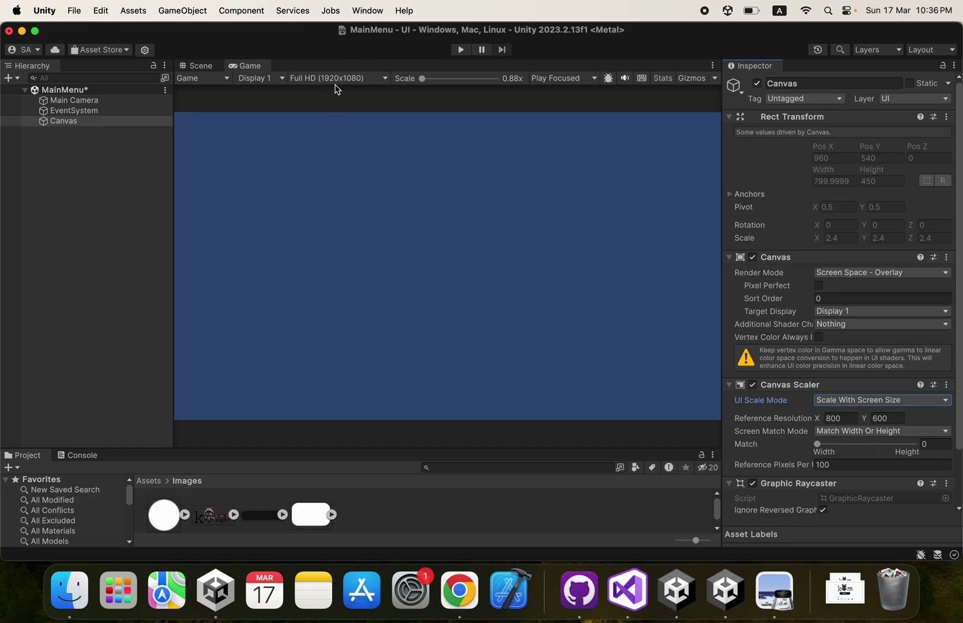
click(852, 419)
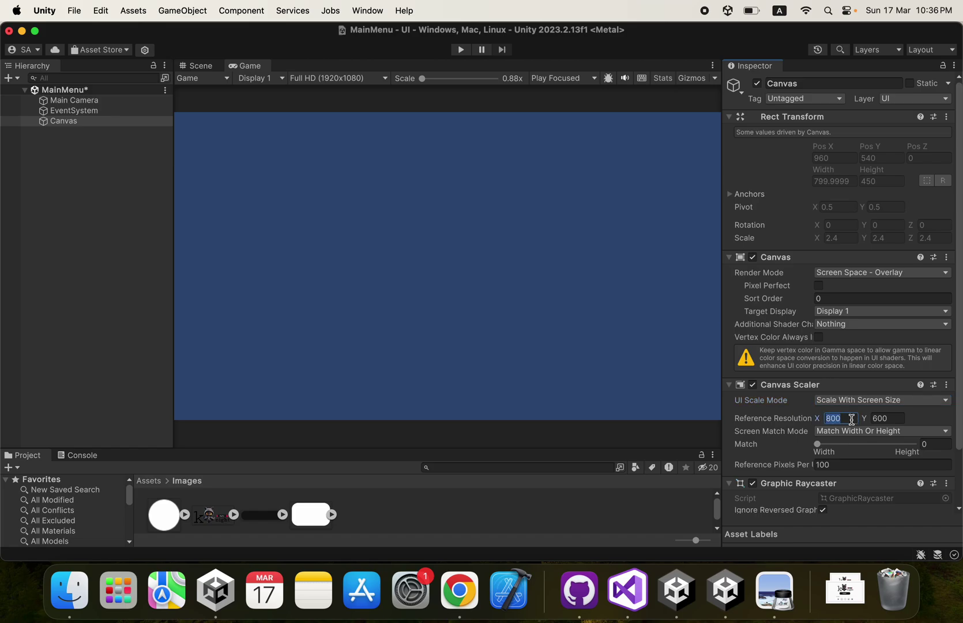
text(1920)
key(Tab)
text(1)
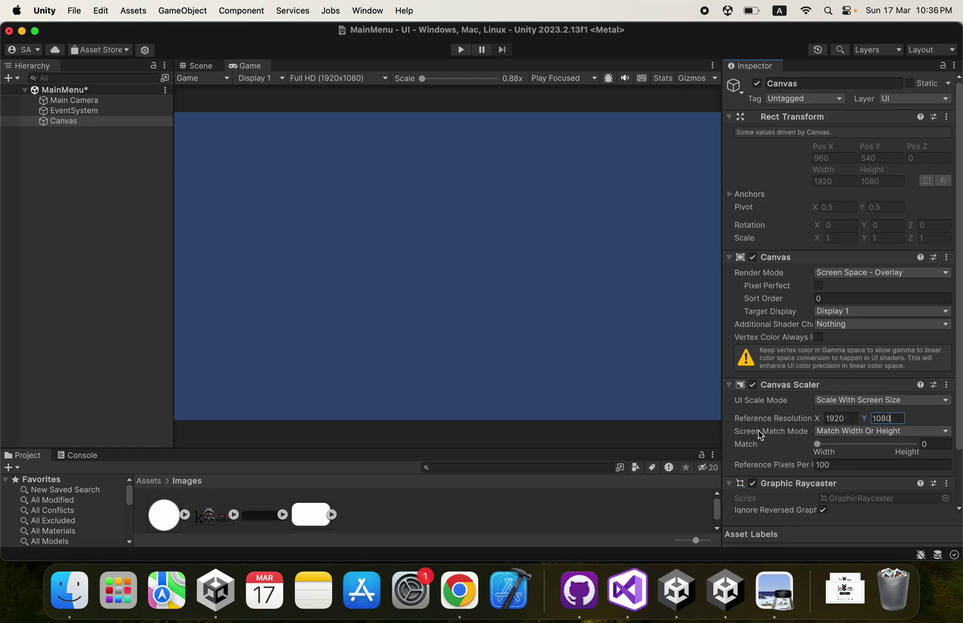
Step: Set the Canvas Scaler's Match value to 0, fully towards Width
mouse_move(752, 416)
drag(818, 445, 800, 457)
drag(817, 448, 714, 457)
scroll(813, 425, down, 3)
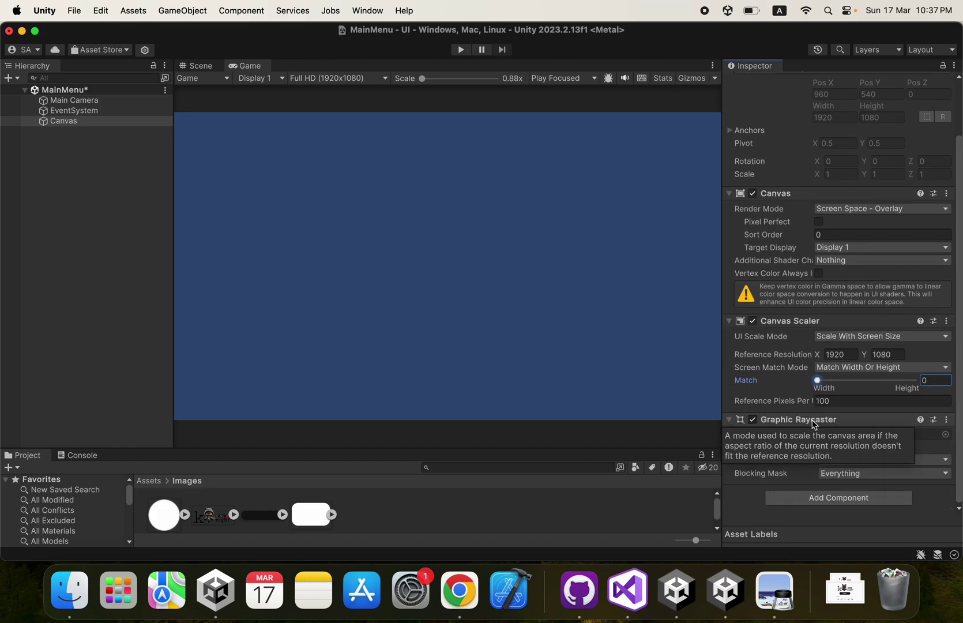
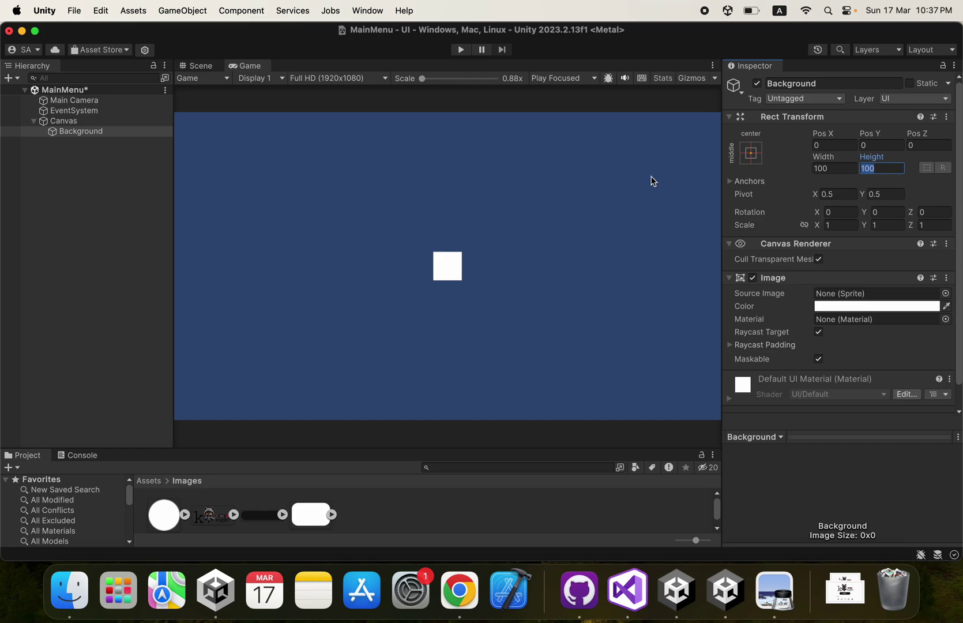
Step: Stretch the Background image to fill the whole canvas with the stretch-stretch anchor preset, also setting its position
click(775, 590)
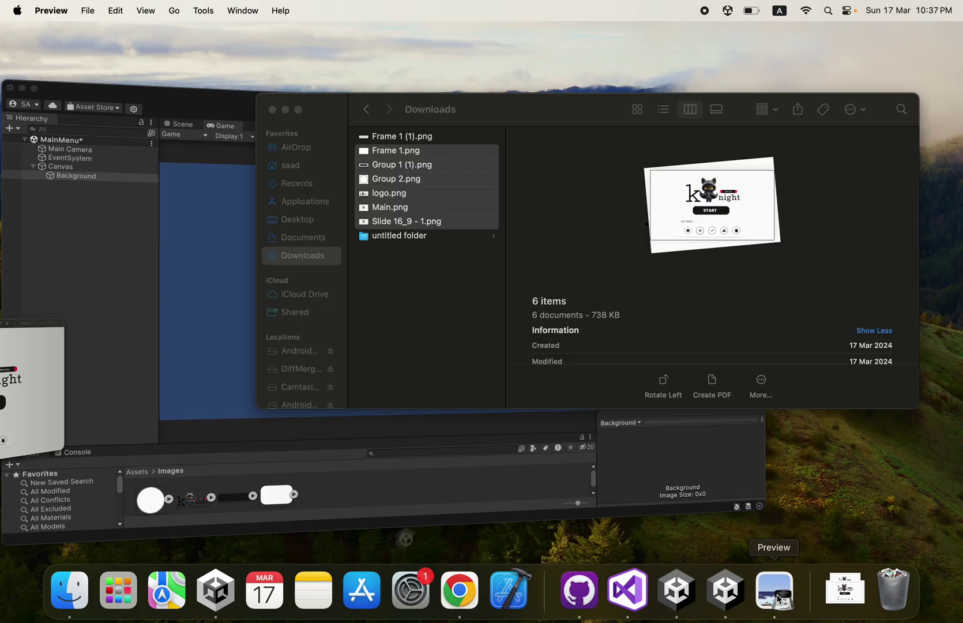
click(722, 594)
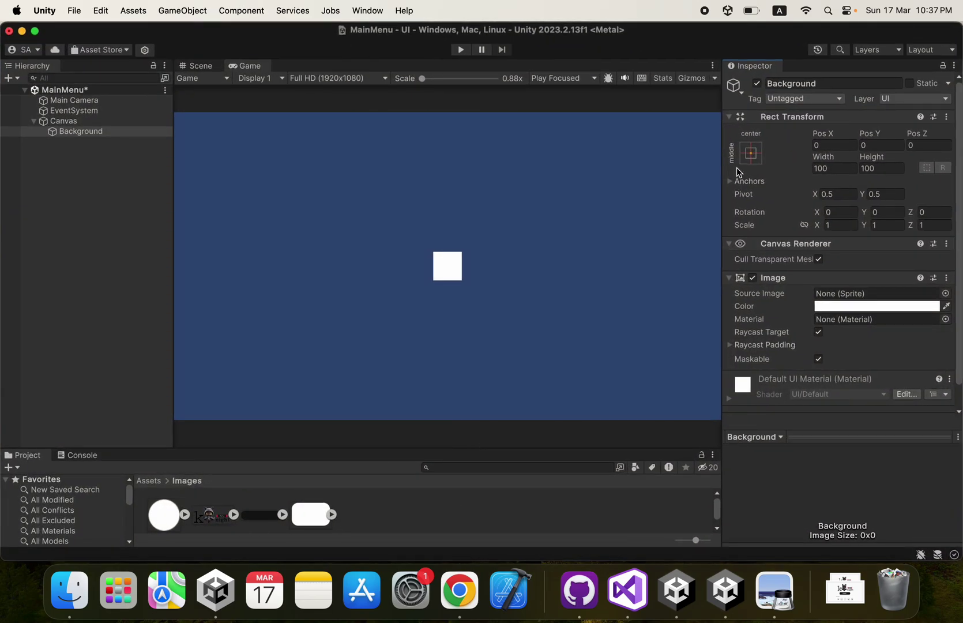
click(751, 154)
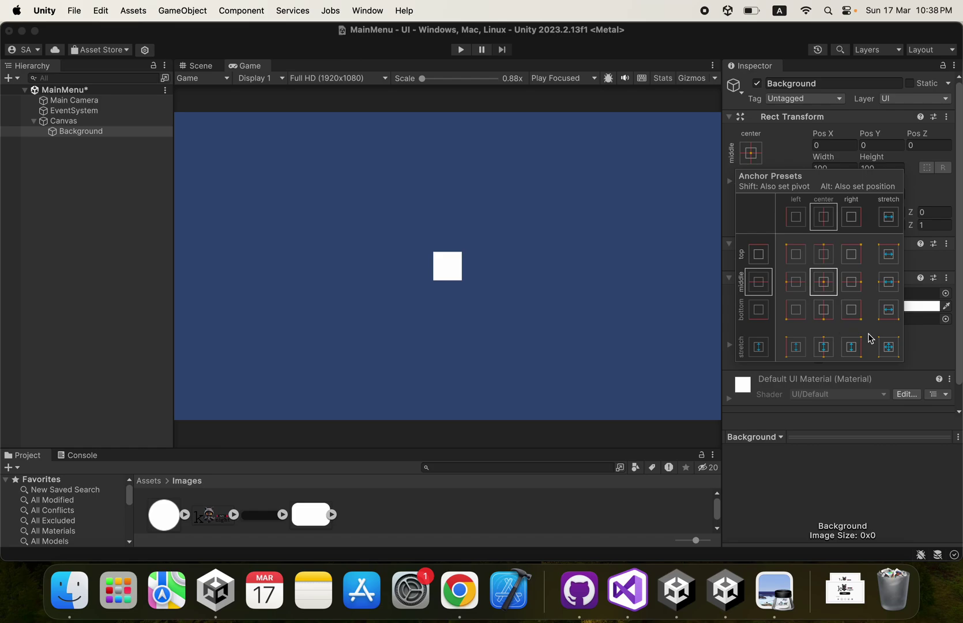
key(alt)
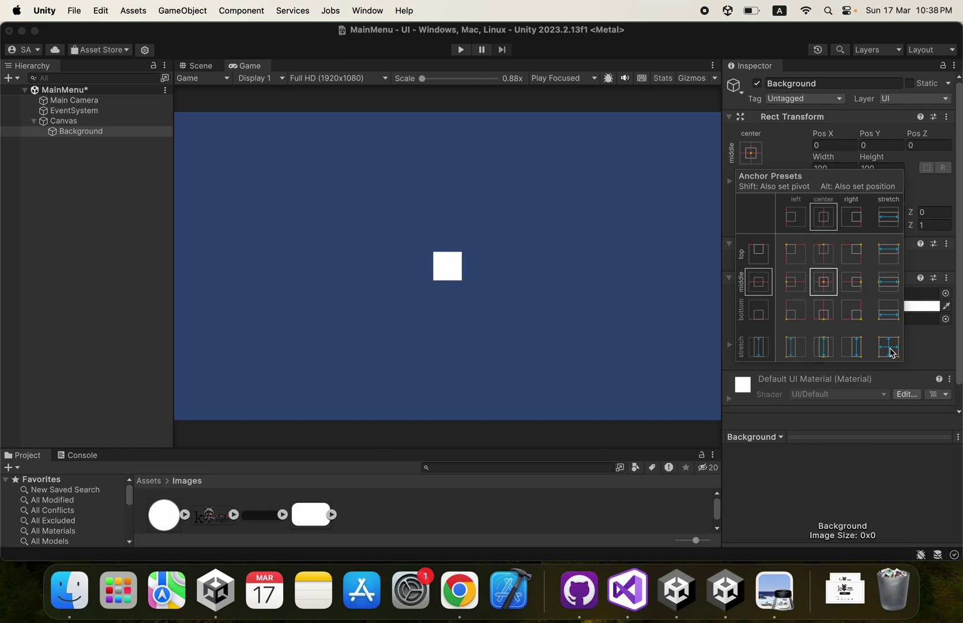
alt+click(890, 348)
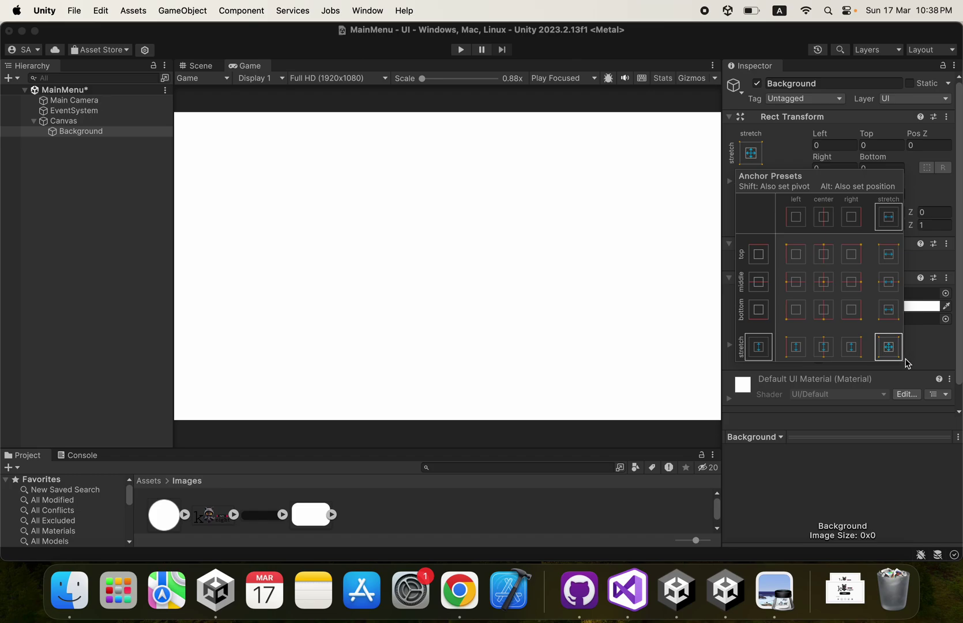
key(Escape)
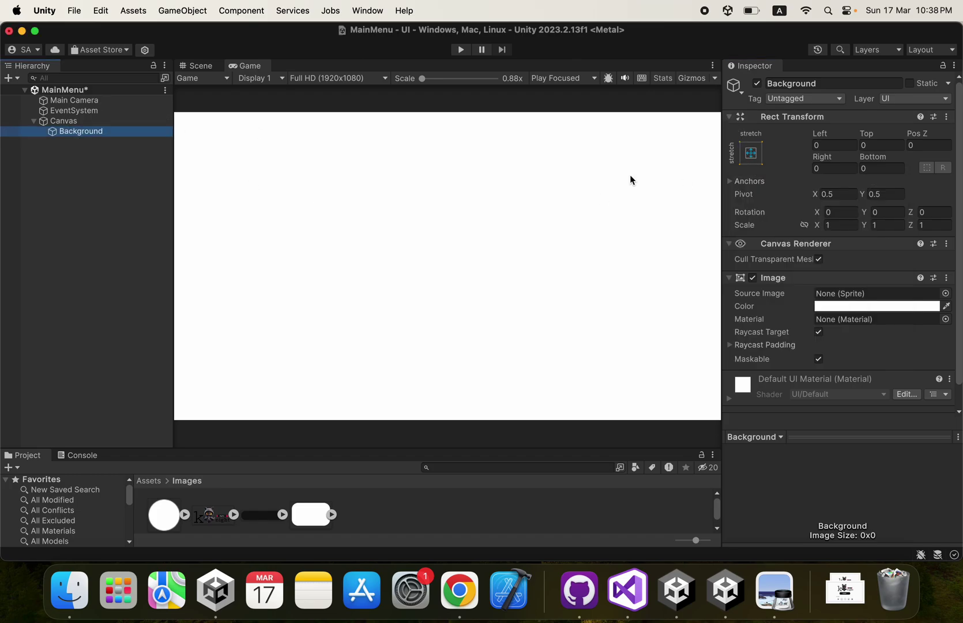
Step: Set the Background image's color to hexadecimal F3F3F3
click(834, 307)
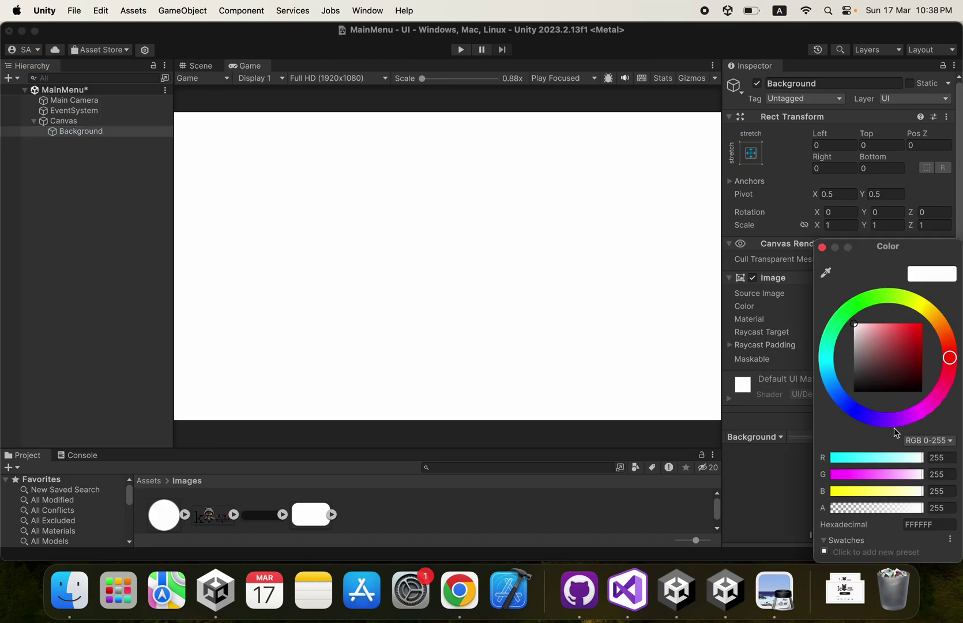
drag(854, 325, 855, 327)
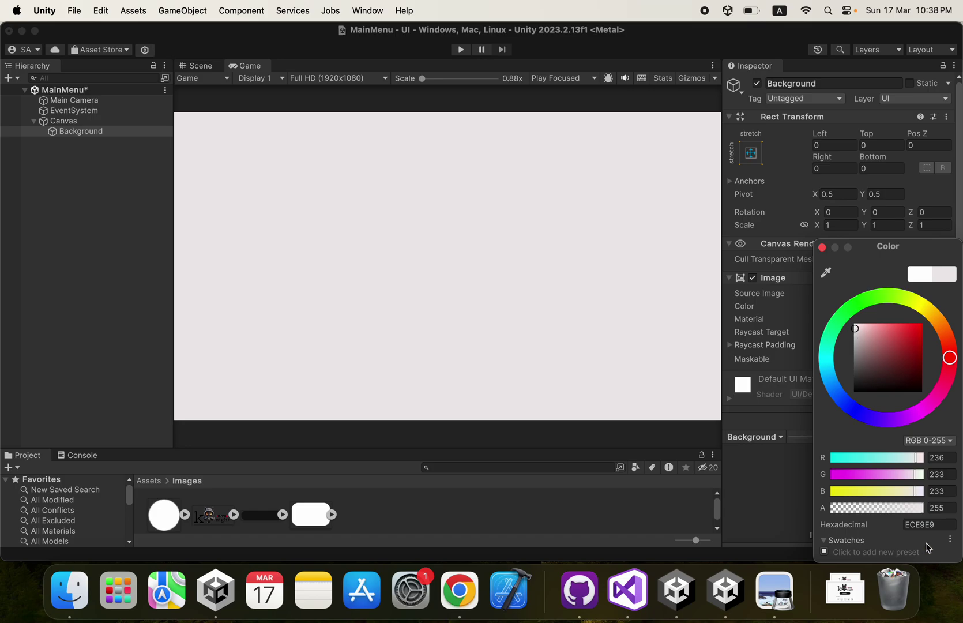
click(941, 525)
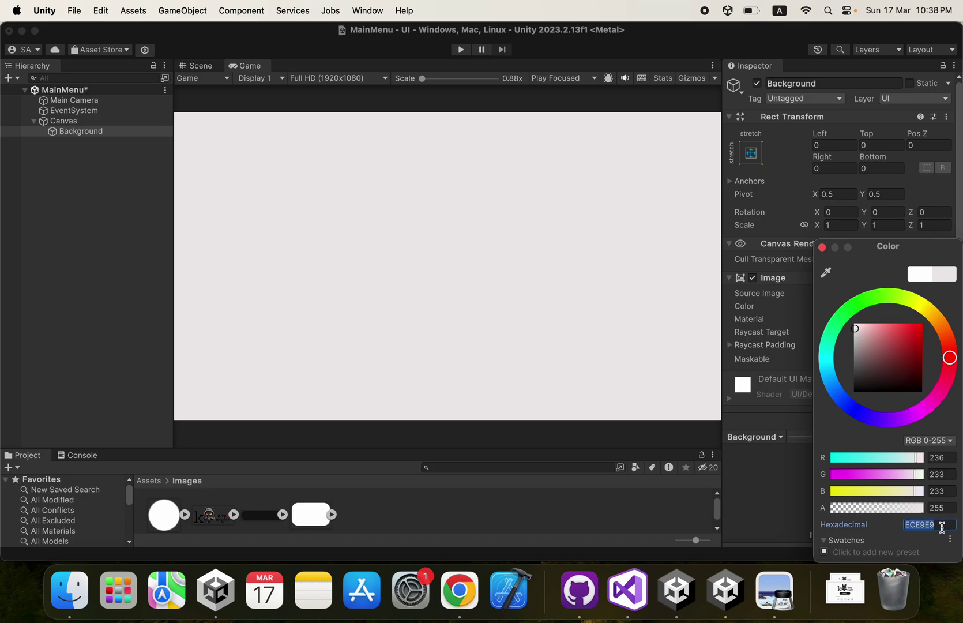
text(F3F3F3)
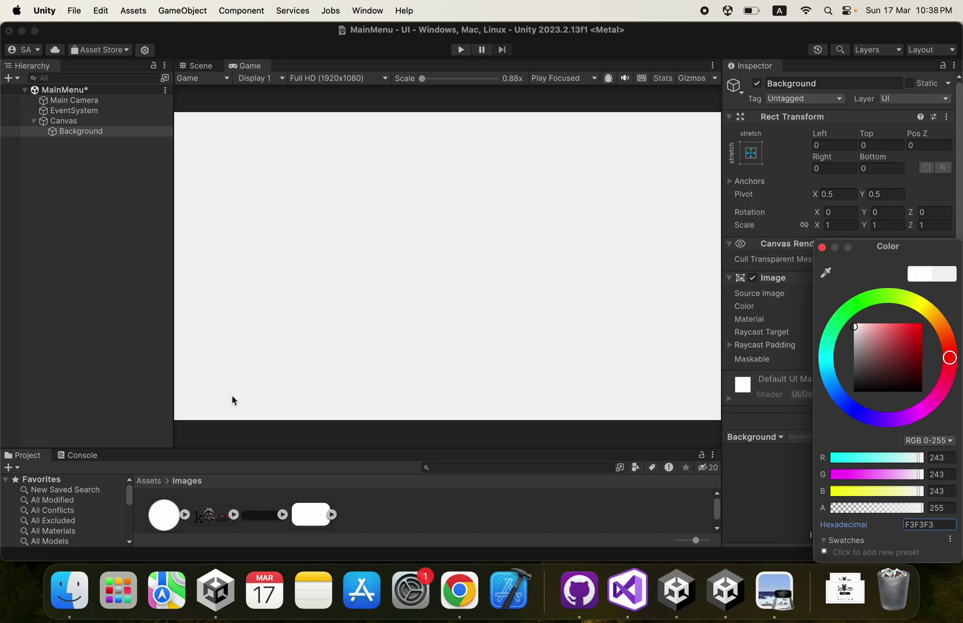
click(111, 174)
Step: After consulting the Main.png design in Preview, add a Raw Image named "logo" under the Canvas in Unity
click(62, 121)
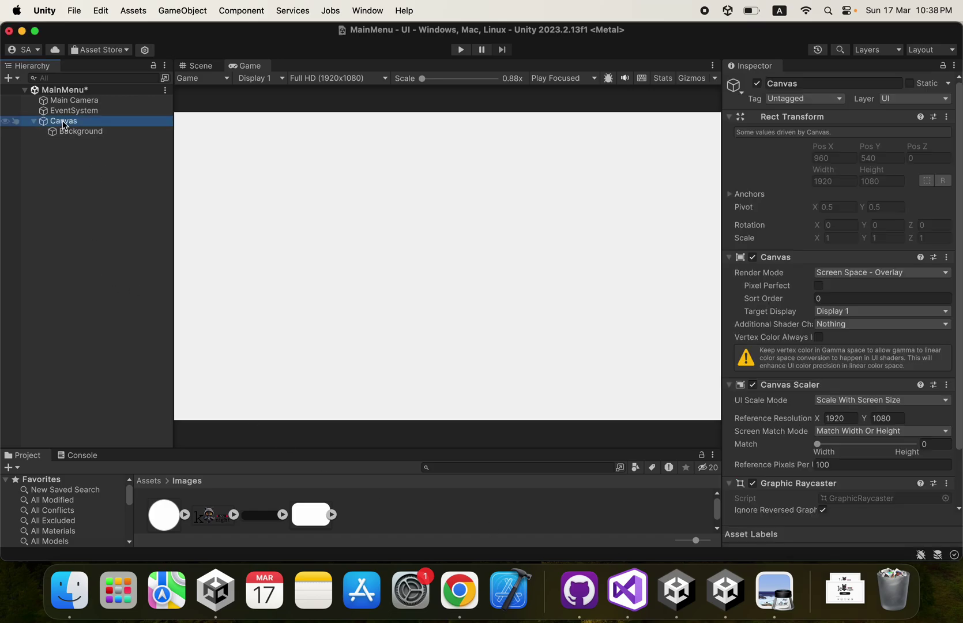
click(775, 591)
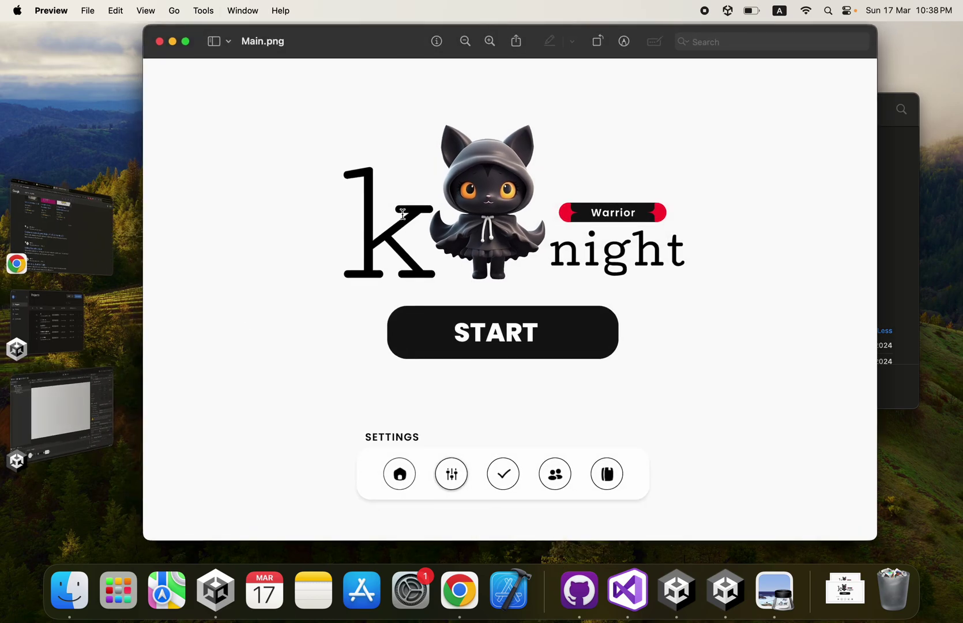
click(57, 407)
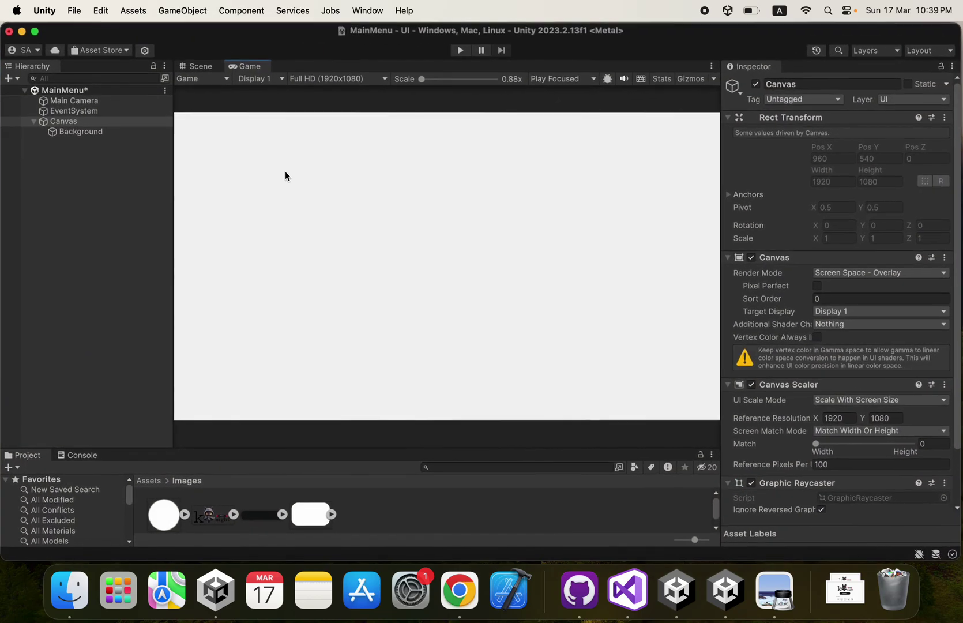
right_click(68, 126)
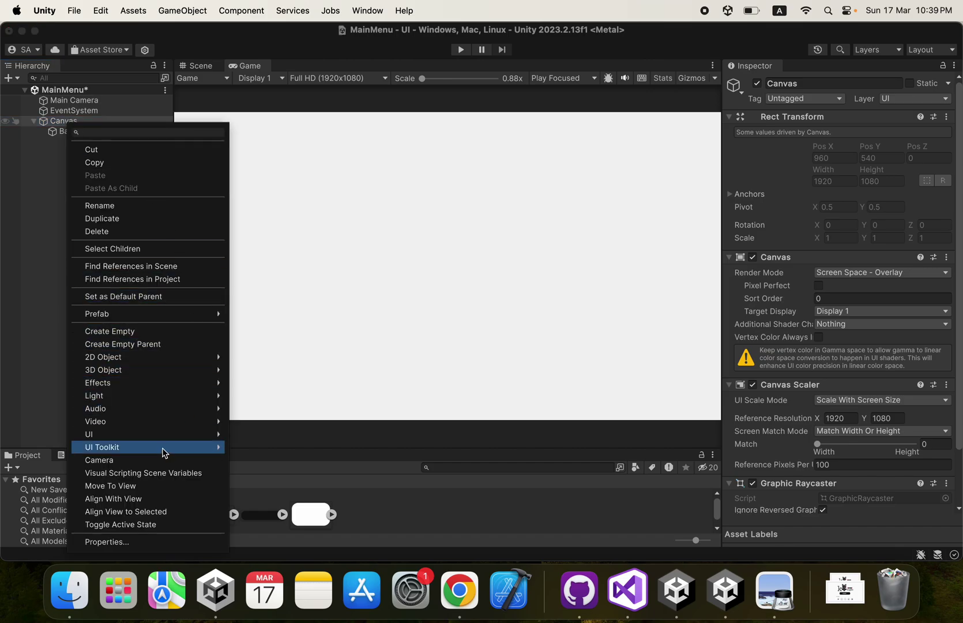
mouse_move(164, 433)
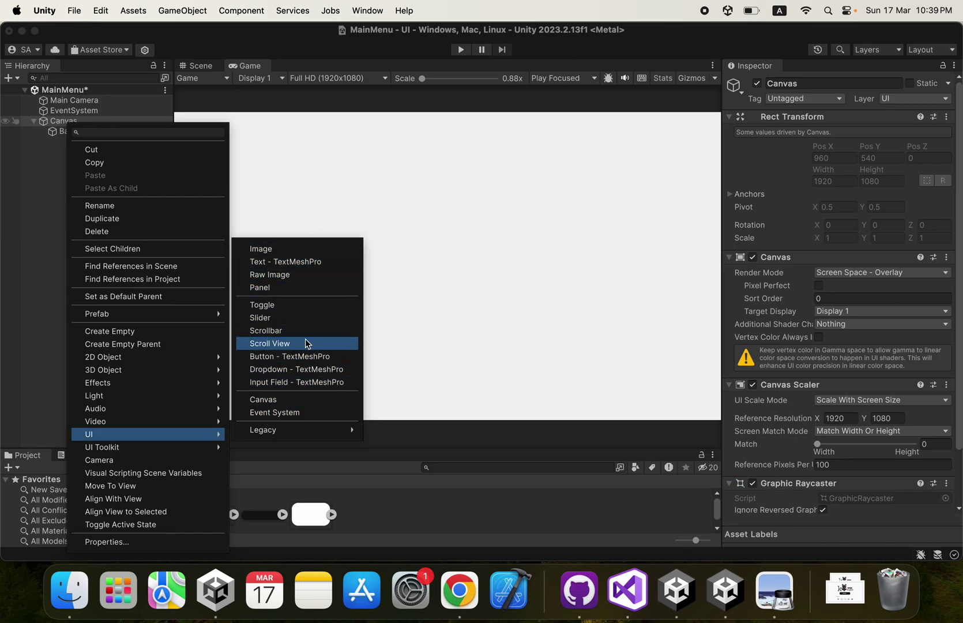
click(279, 277)
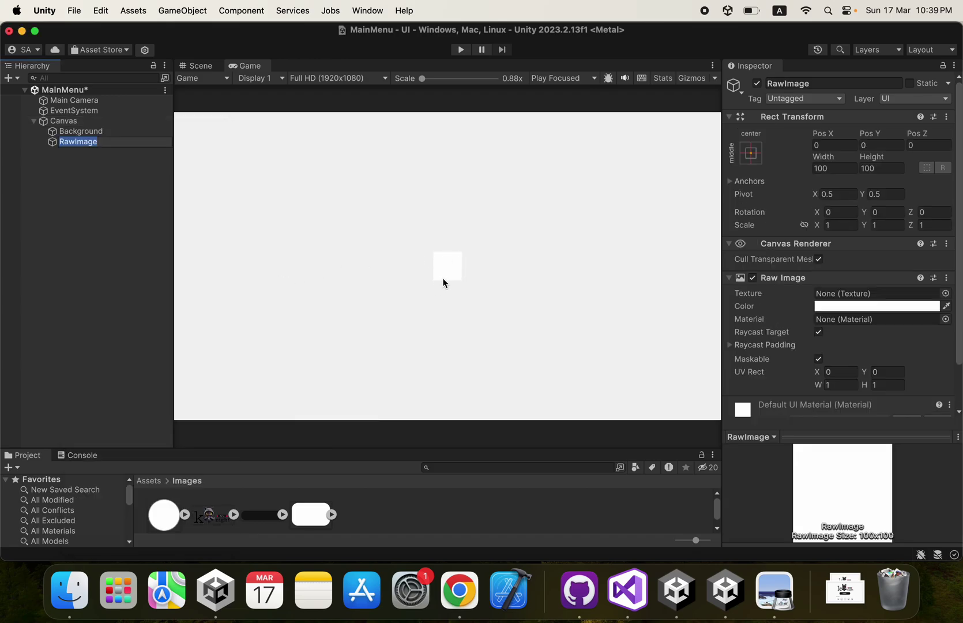
text(logo)
key(Return)
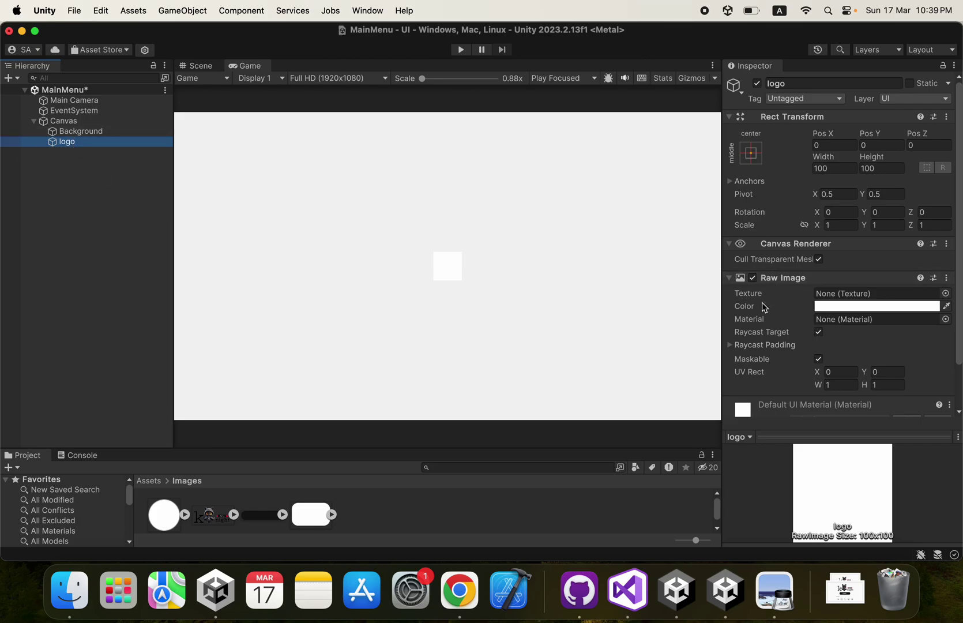
Step: Assign the logo texture to the logo Raw Image and set it to its native size
drag(216, 519, 838, 292)
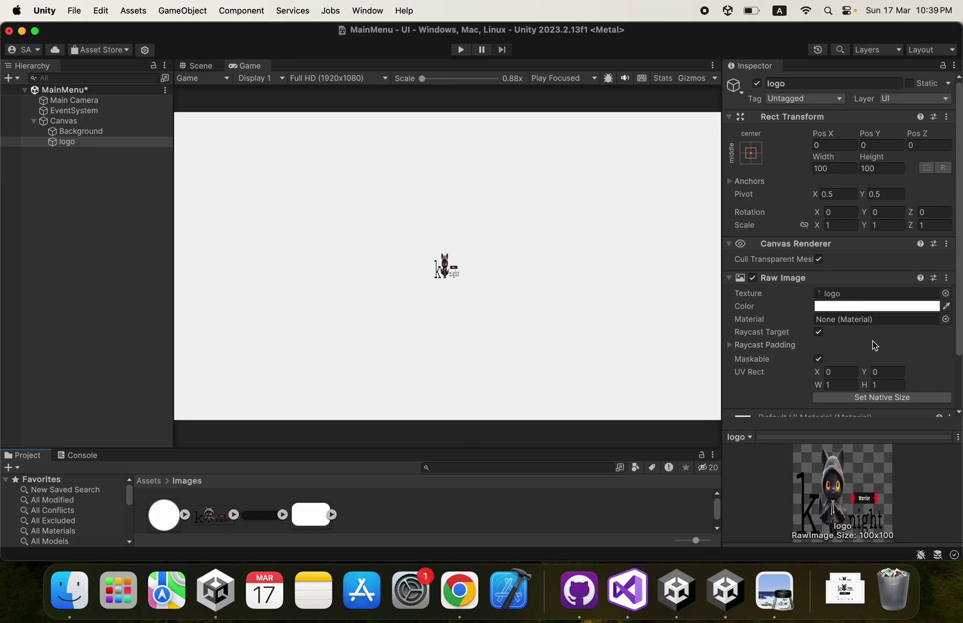
scroll(854, 391, down, 3)
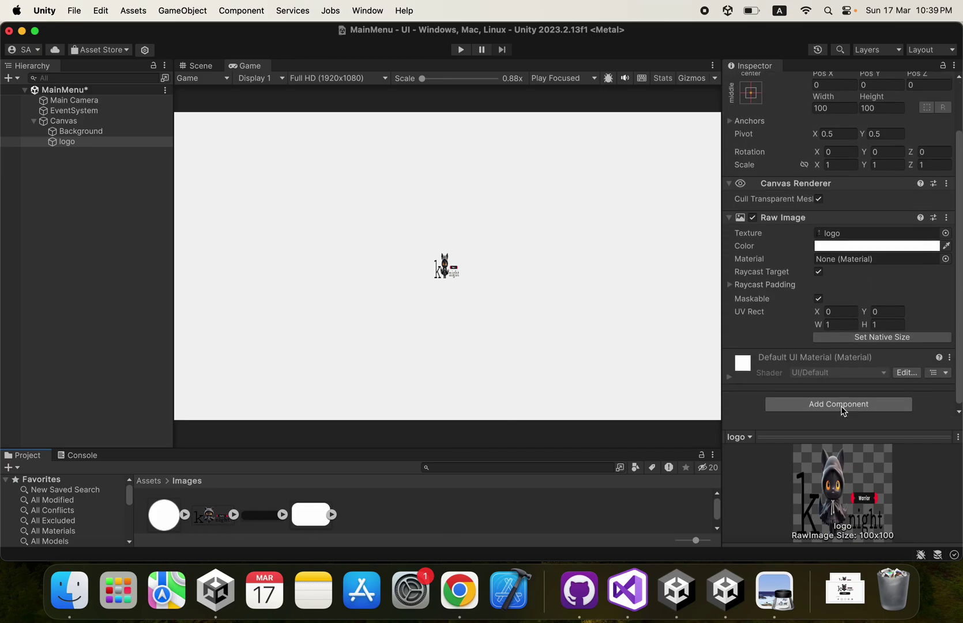
click(861, 337)
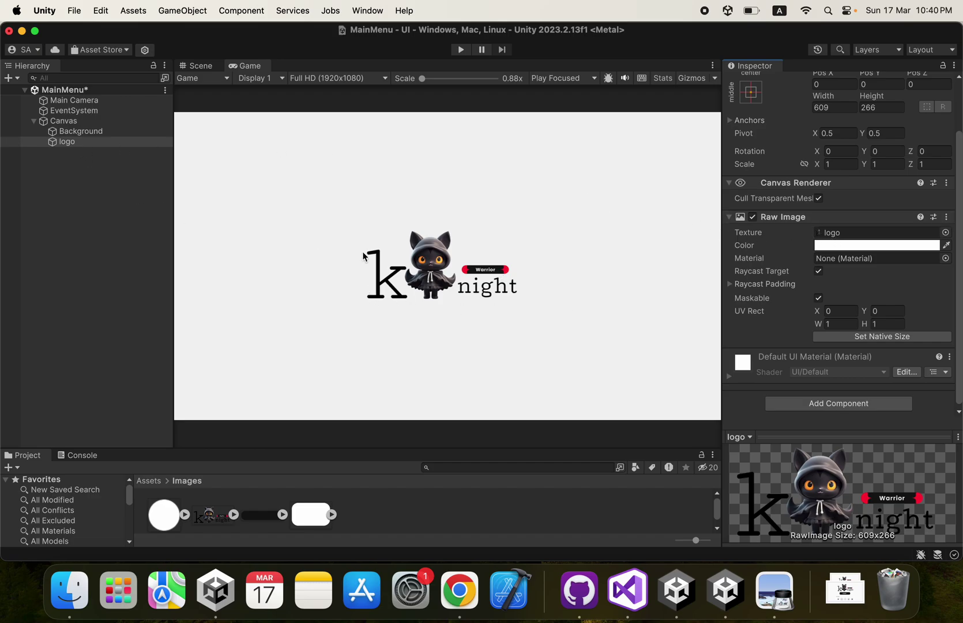
Step: Move the logo in the Scene view to the canvas's upper middle, at about Pos X 57, Pos Y 300
click(196, 66)
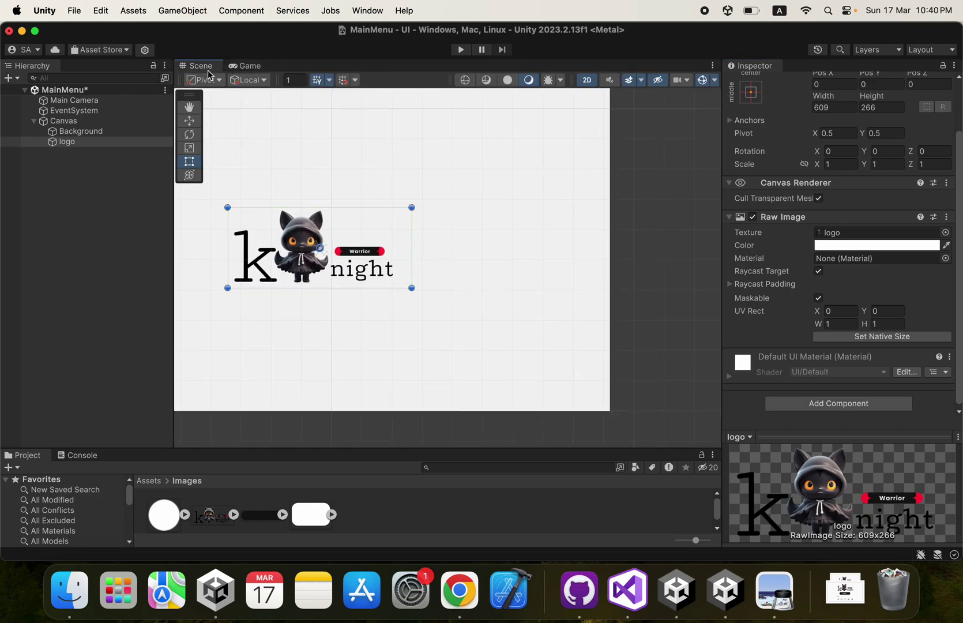
click(239, 67)
click(213, 68)
click(233, 69)
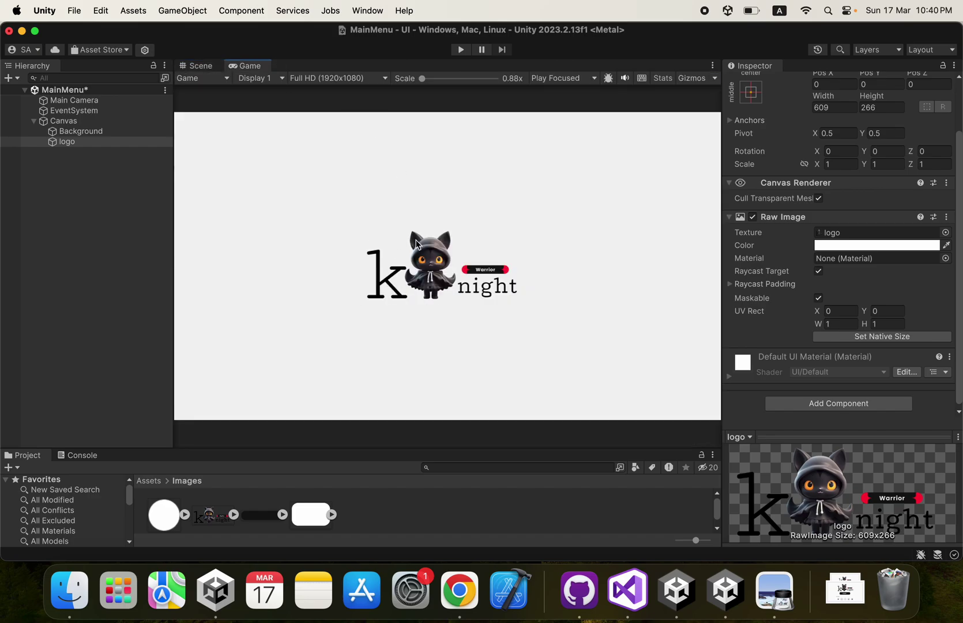
click(206, 67)
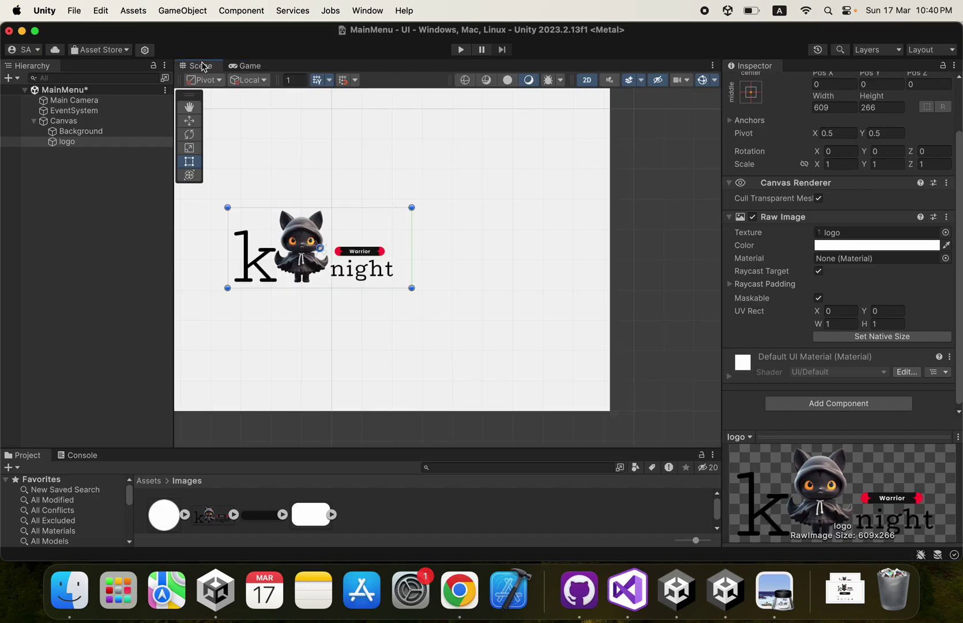
middle_drag(290, 248, 476, 287)
scroll(477, 286, down, 1)
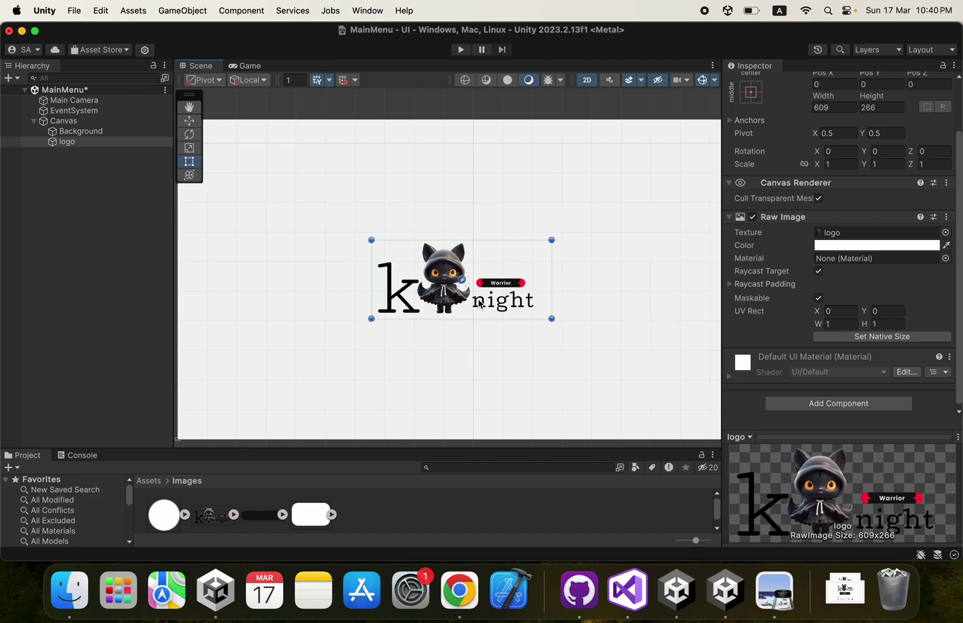
click(192, 122)
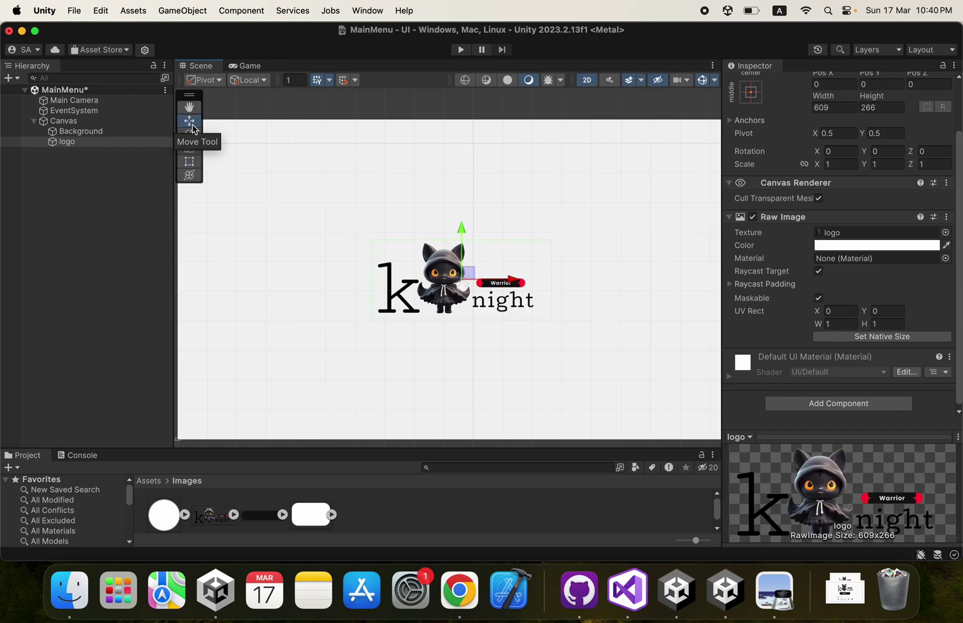
drag(518, 283, 483, 144)
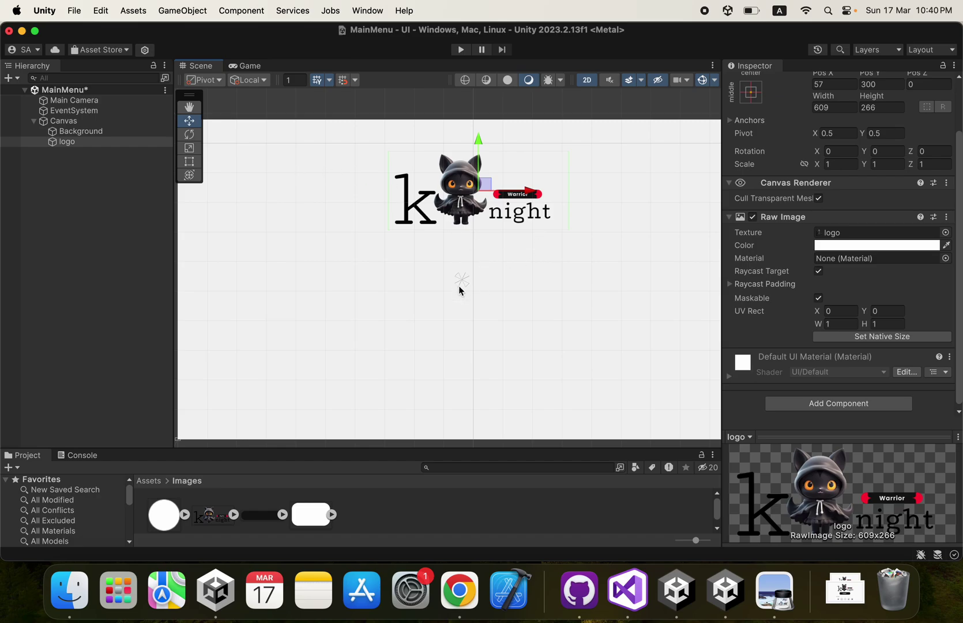
Step: Maximize the Scene view, restore the normal layout, and activate the Rect tool
key(shift+space)
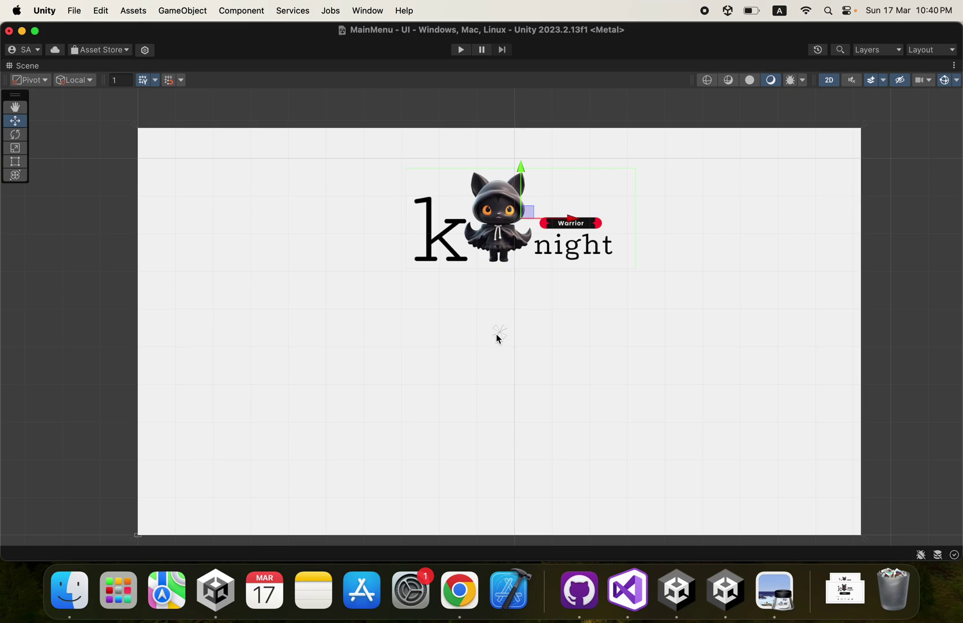
key(shift+space)
key(t)
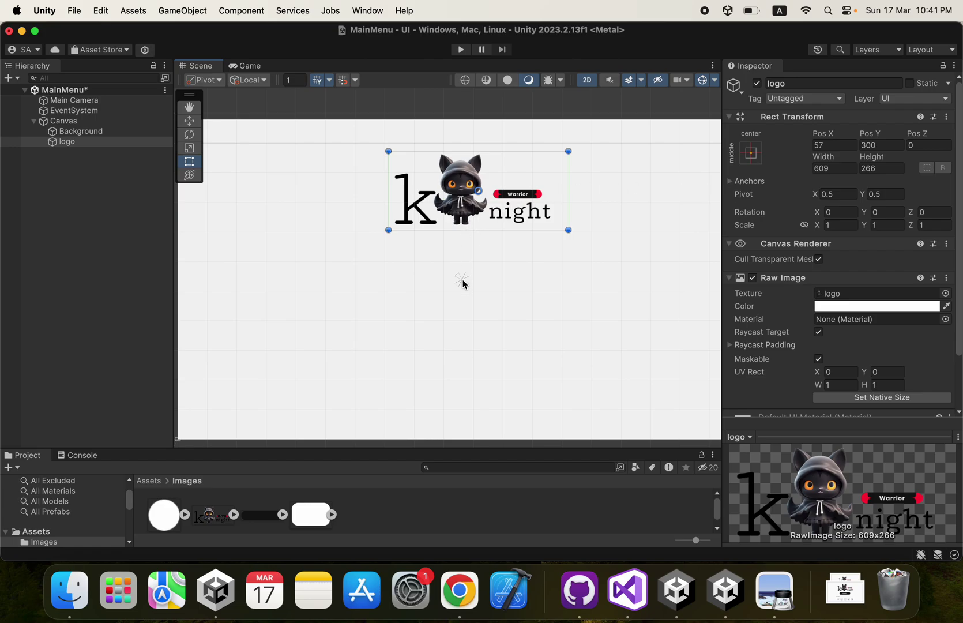
Step: Undock the Game view into a floating window and dock it back alongside the Scene view
click(250, 66)
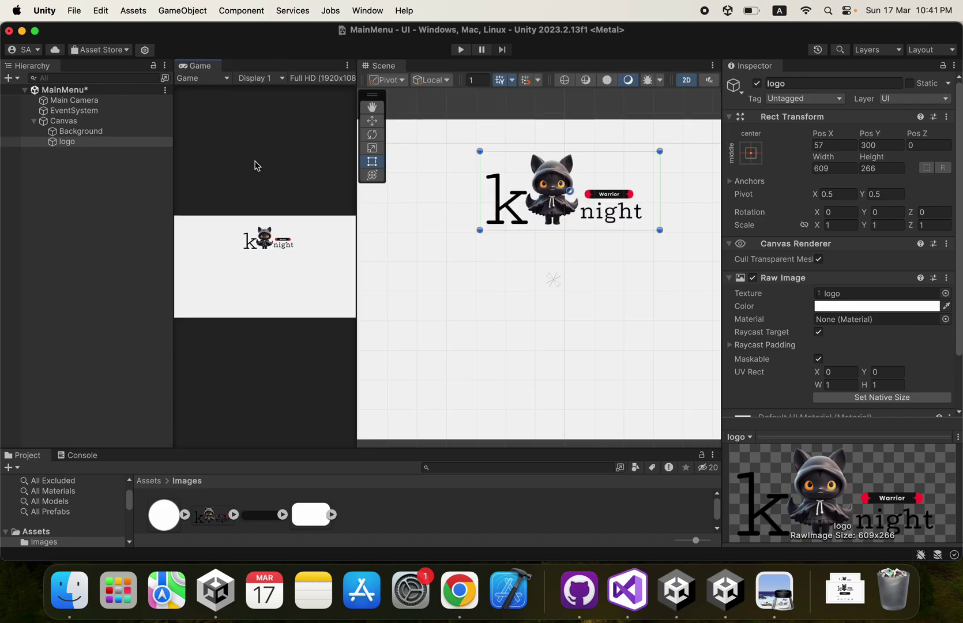
drag(214, 67, 198, 229)
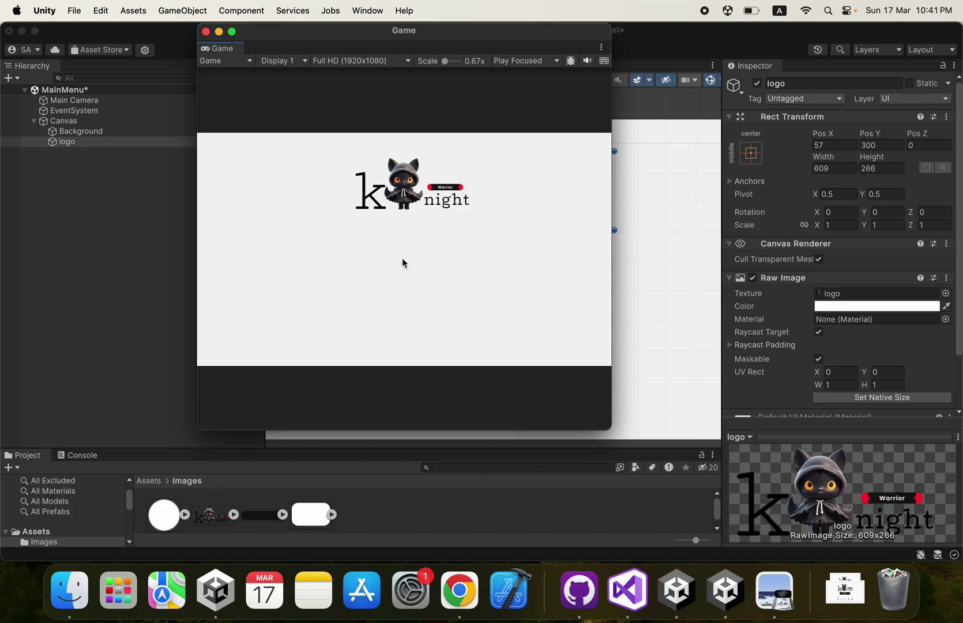
drag(302, 32, 401, 161)
drag(332, 181, 339, 66)
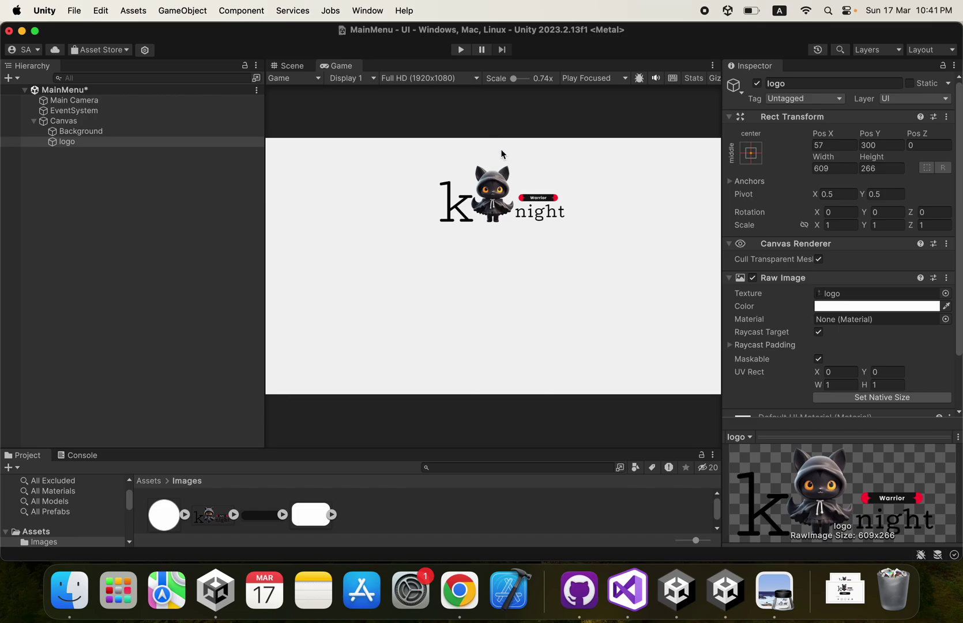
Step: Anchor the logo to the top center of the canvas, keeping its current placement
click(756, 158)
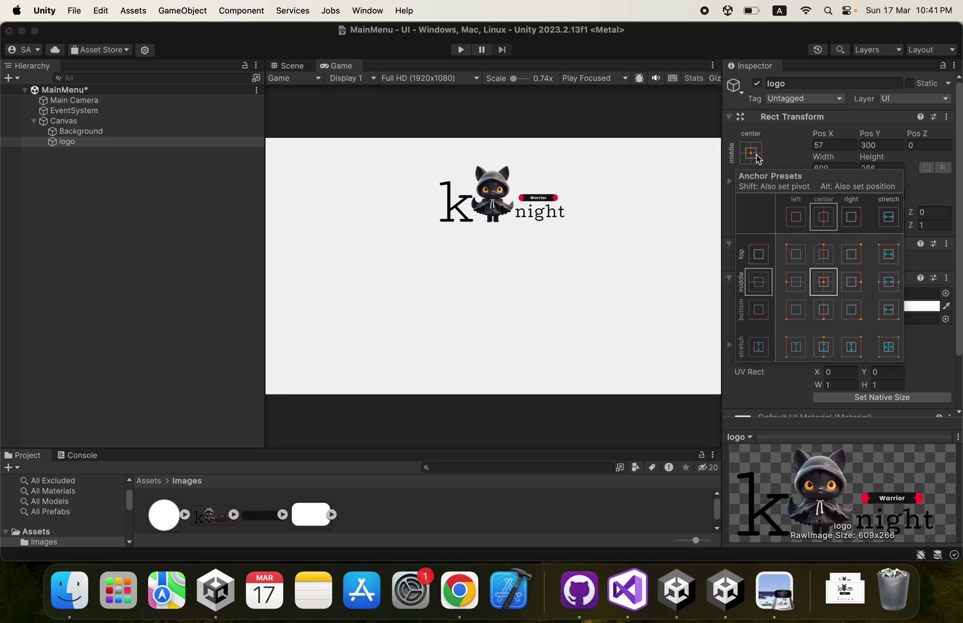
click(831, 259)
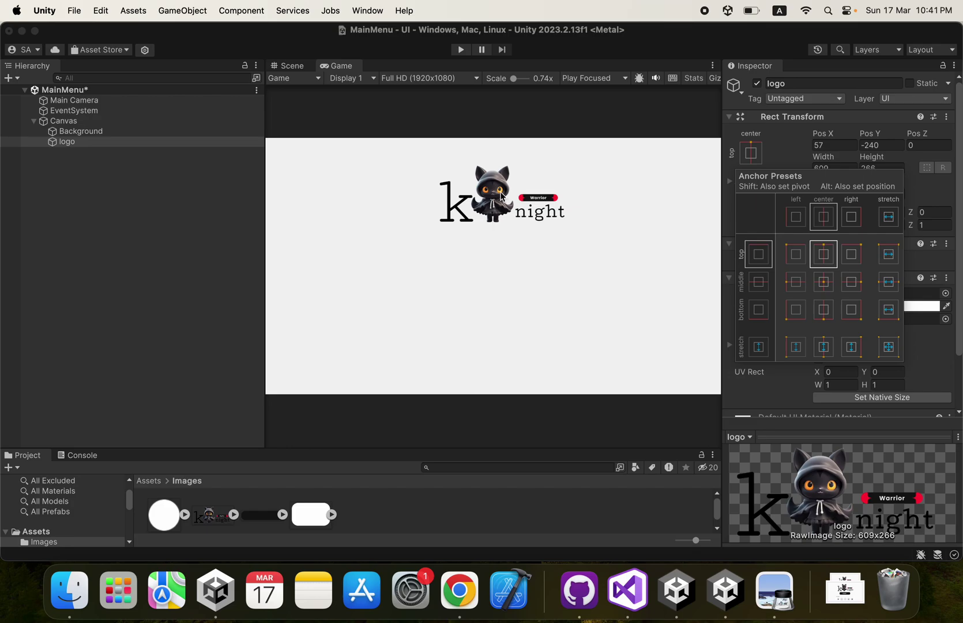
click(75, 144)
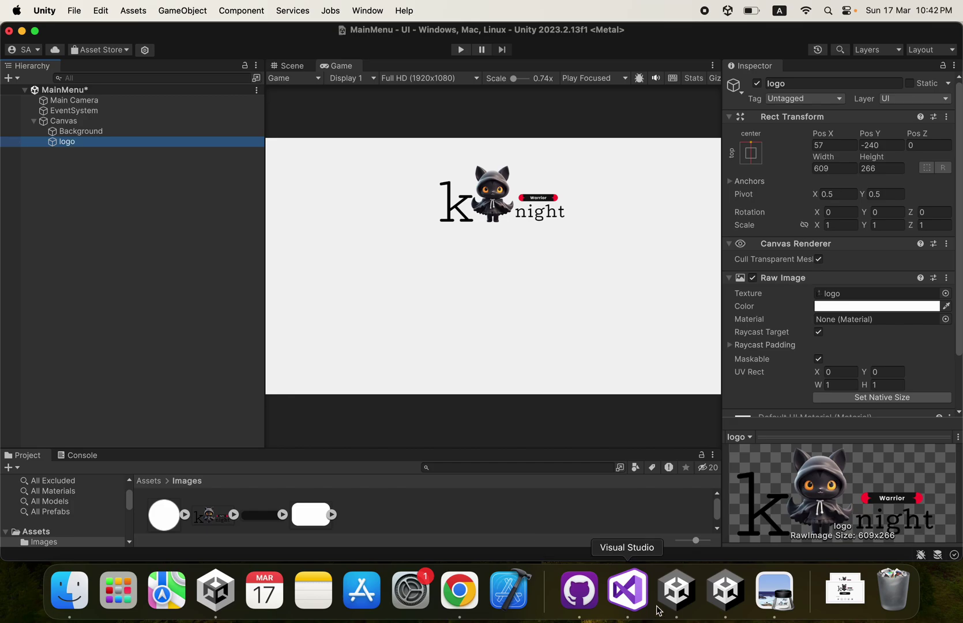
Step: Check the Main.png design in Preview, return to Unity and add a Button - TextMeshPro under the Canvas
click(771, 602)
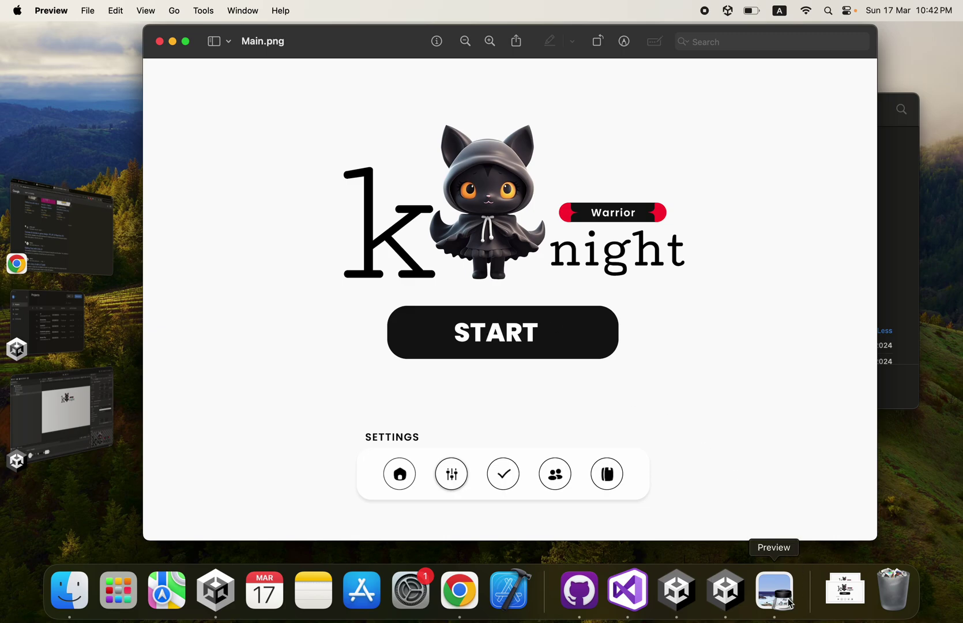
click(748, 600)
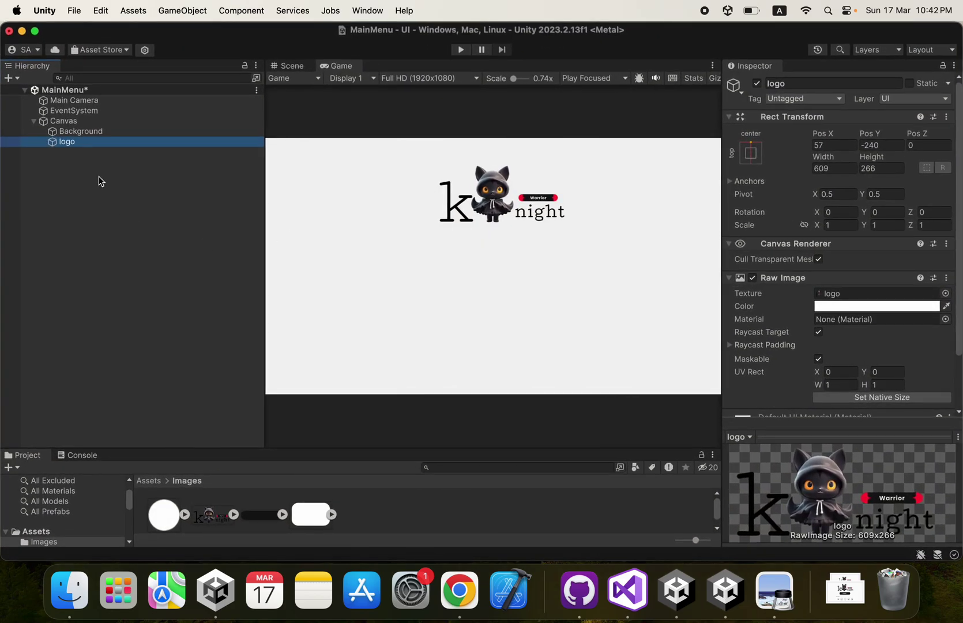
click(63, 121)
right_click(69, 127)
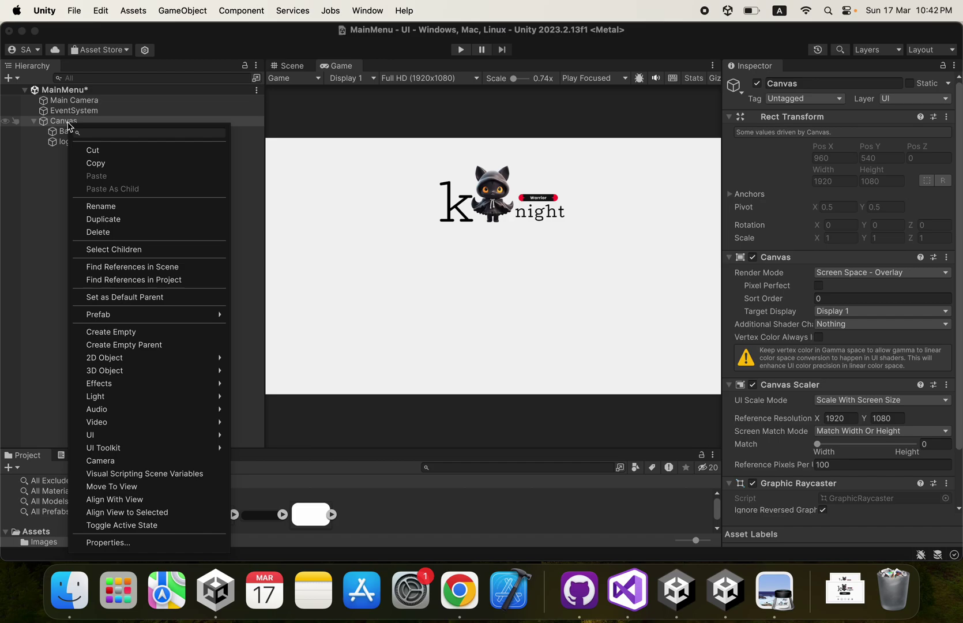
mouse_move(181, 438)
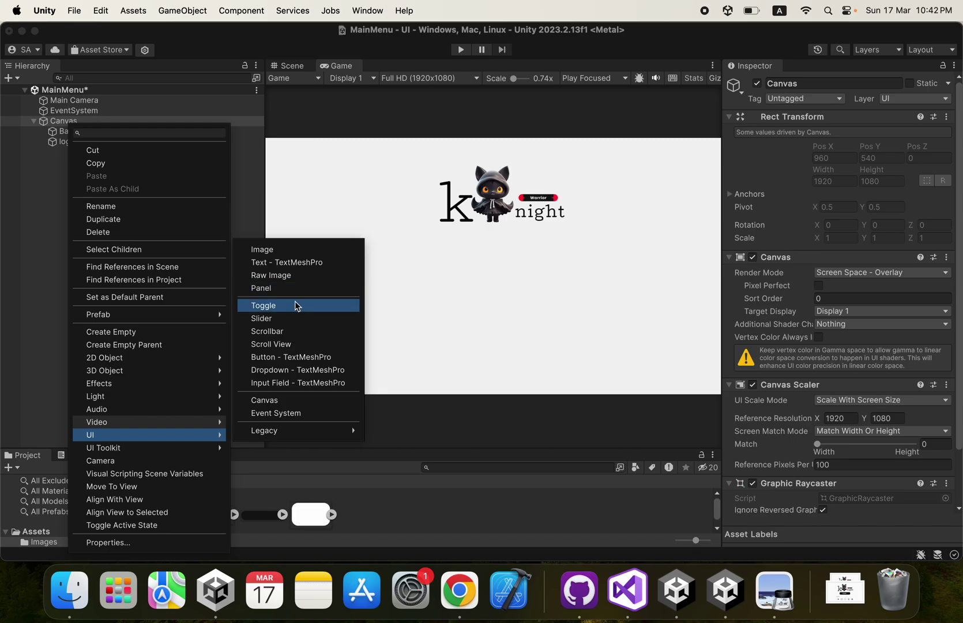
click(294, 362)
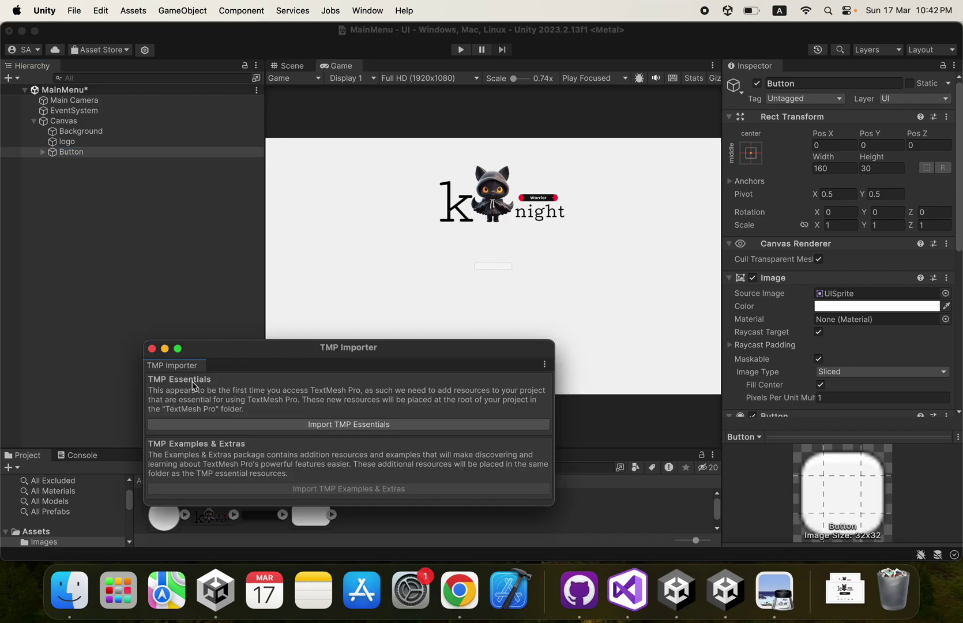
Step: Import the TMP Essentials and the TMP Examples & Extras, and close the importer
drag(281, 351, 281, 252)
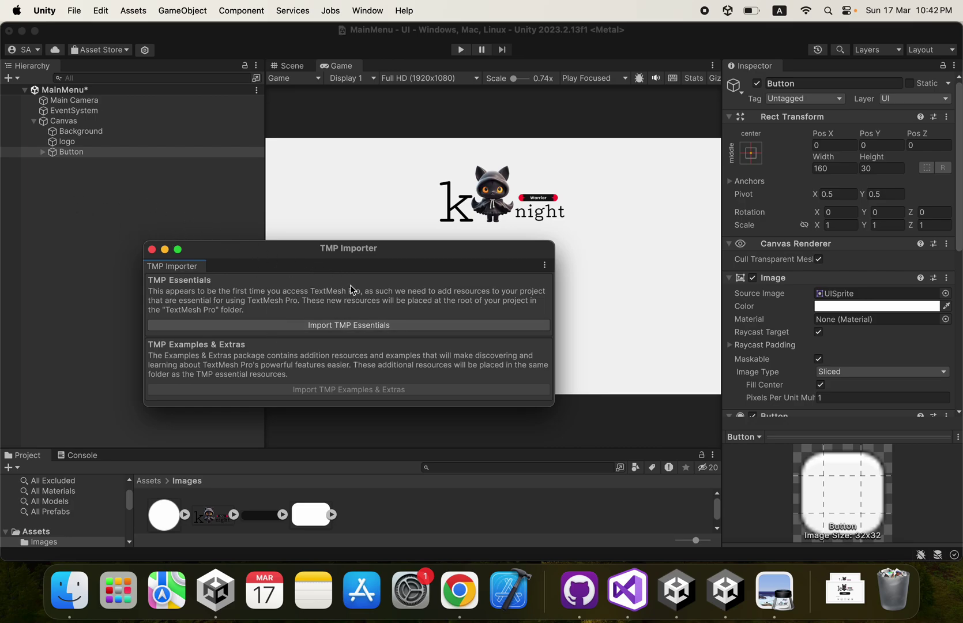
click(329, 324)
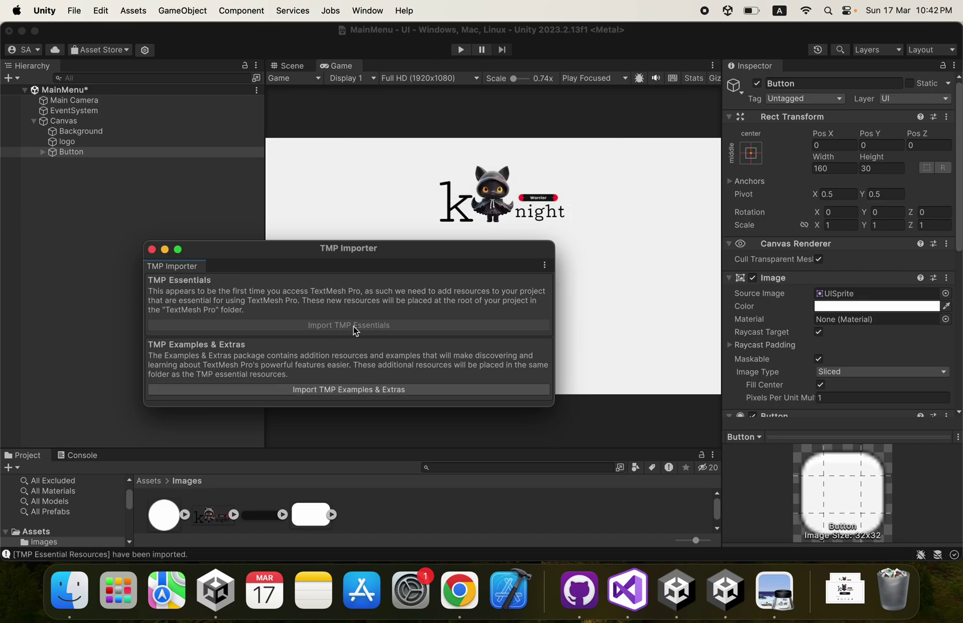
click(341, 390)
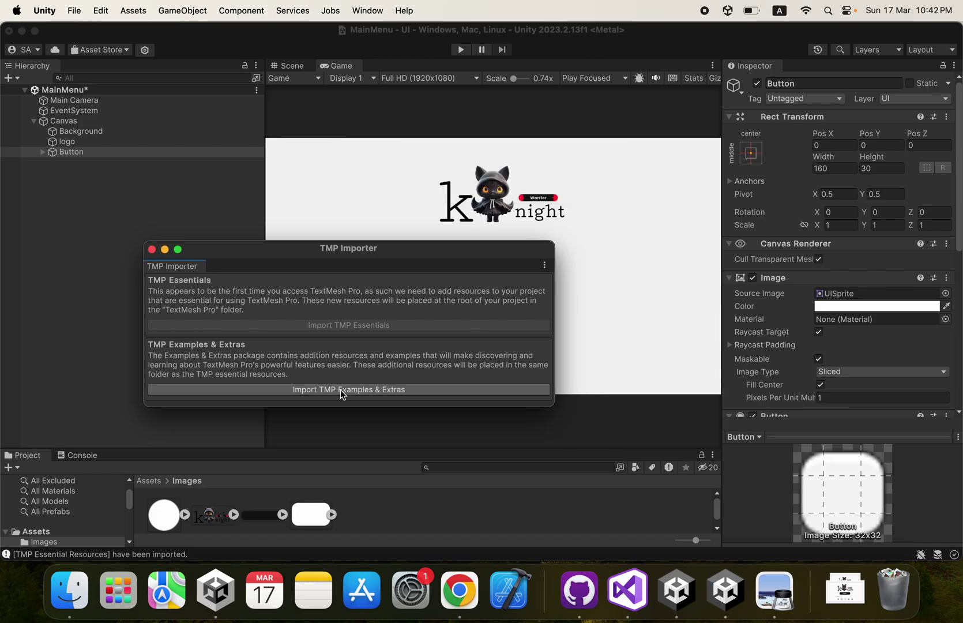
click(152, 249)
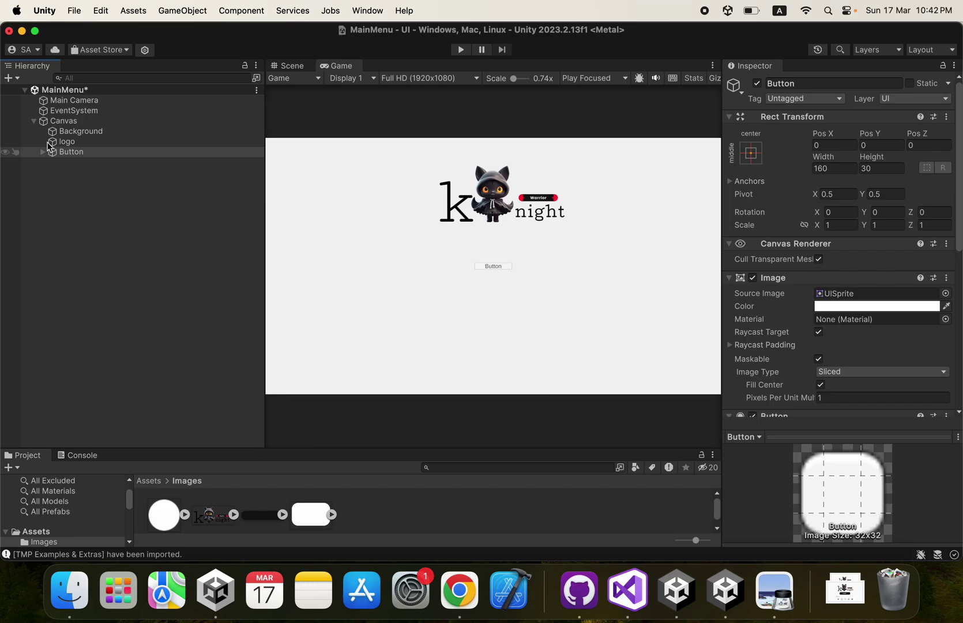
Step: Rename the new button under the Canvas to "Play btn"
click(63, 154)
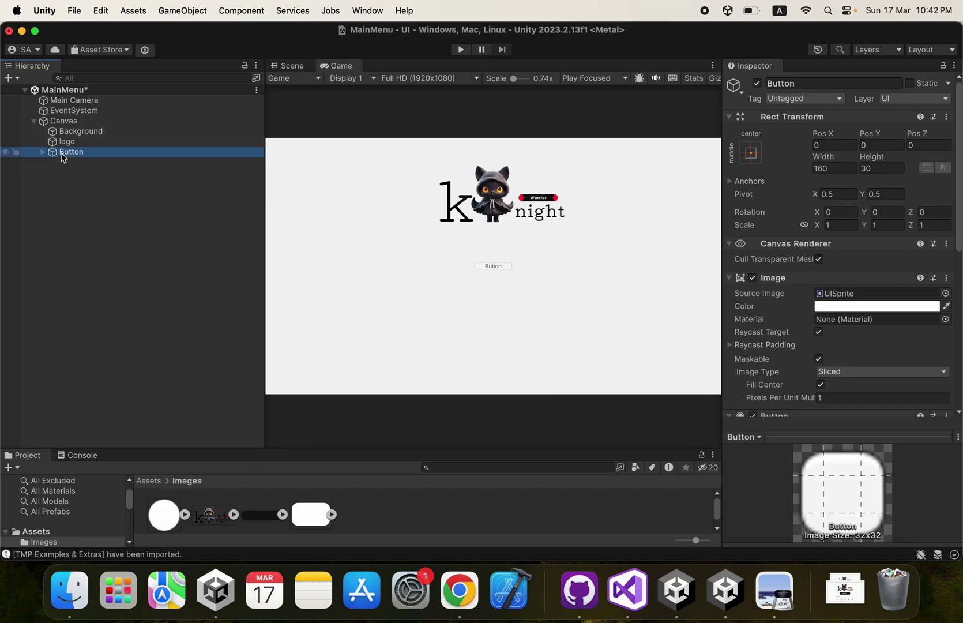
right_click(63, 157)
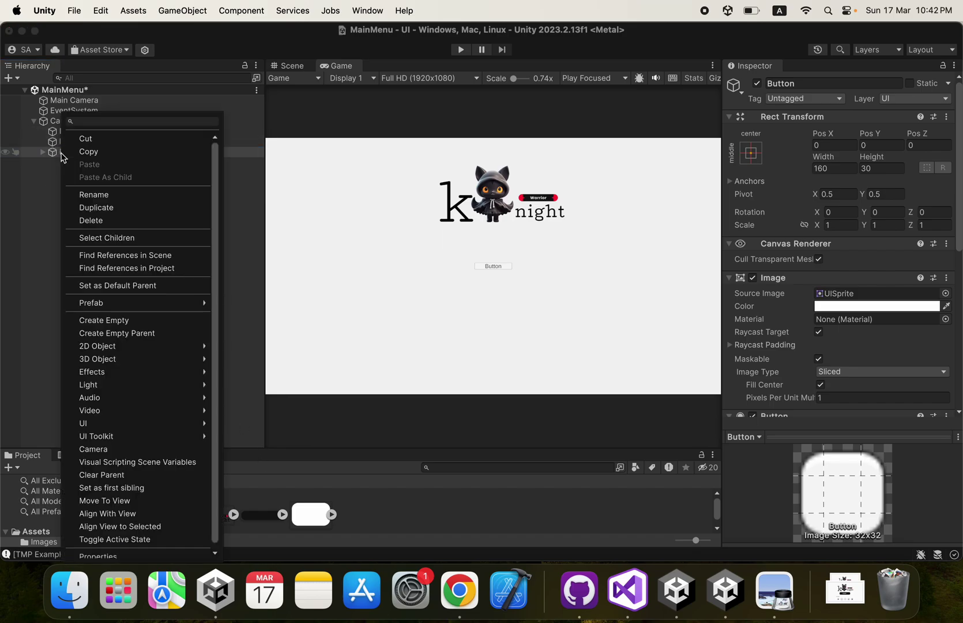
click(90, 196)
text(Pl)
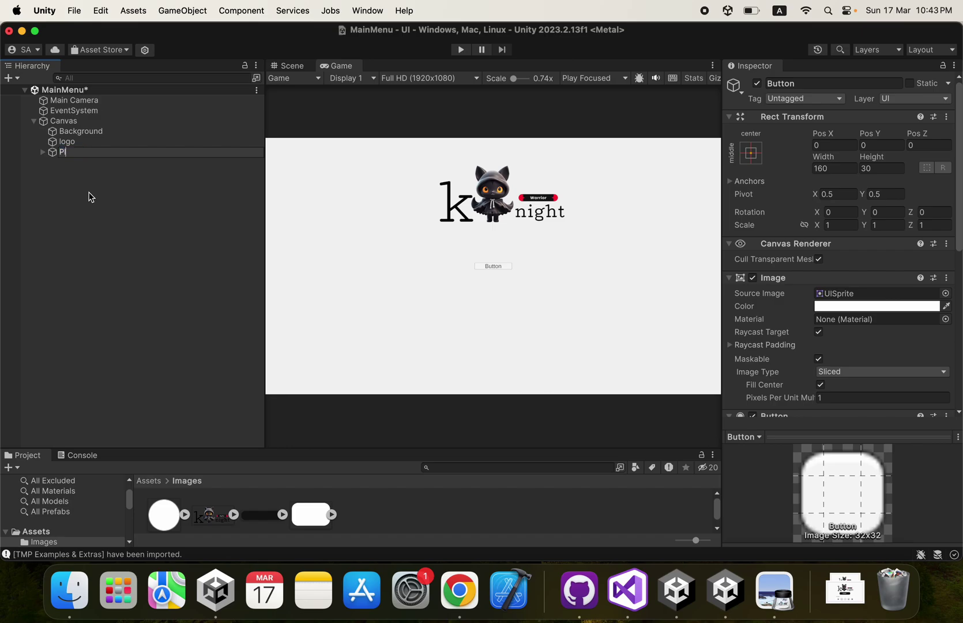
key(Return)
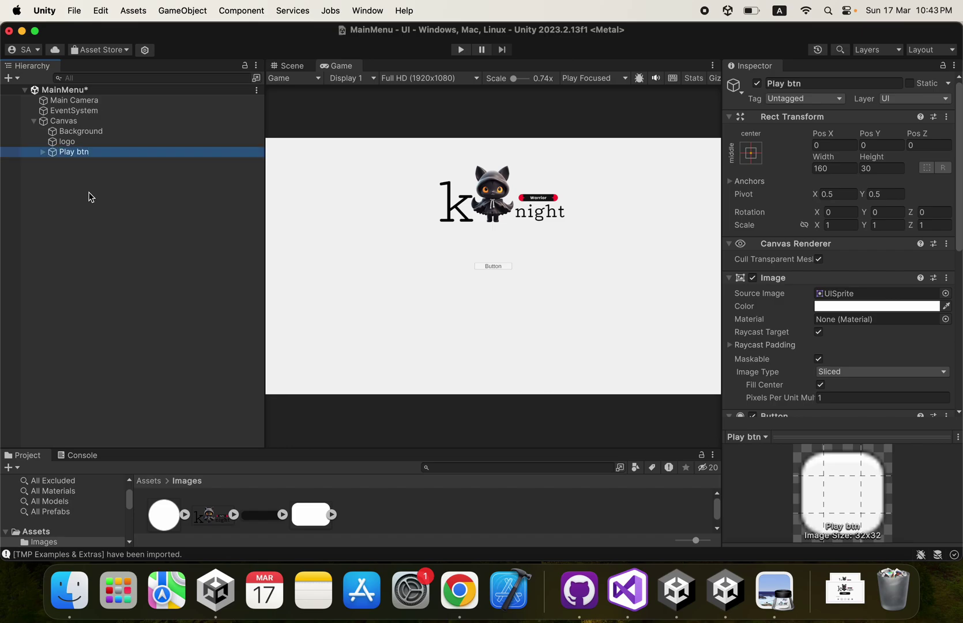
Step: Assign the Play btn sprite from the Images folder as the button's source image, set its native size and check it in the Game view
click(291, 67)
click(77, 153)
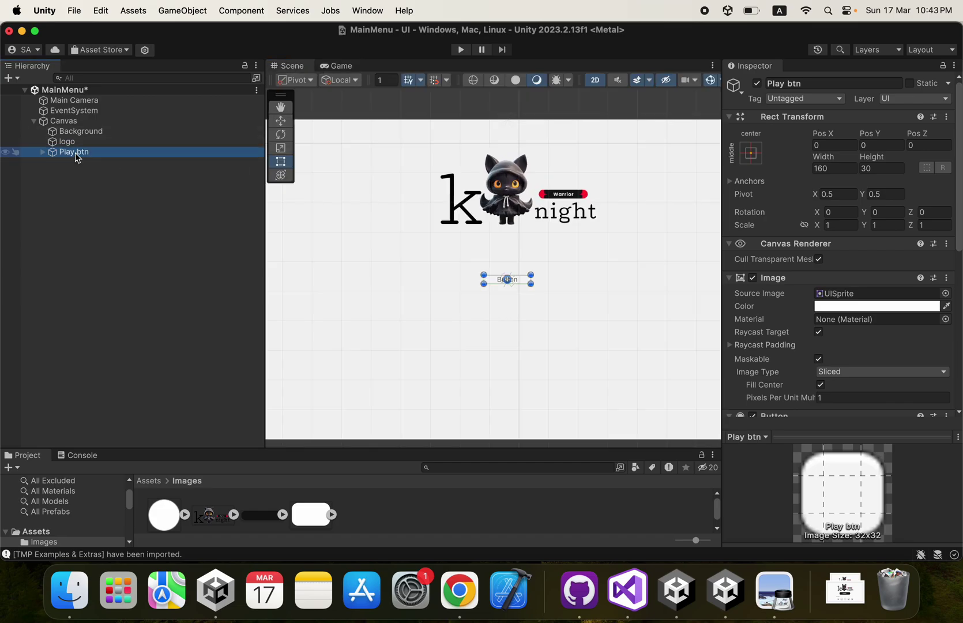
key(f)
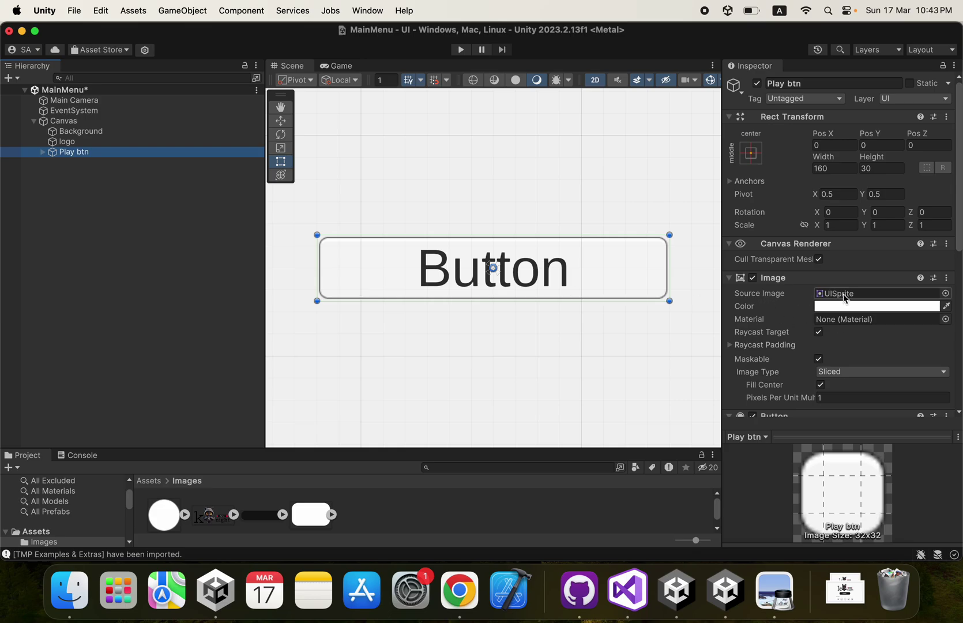
drag(296, 447, 295, 388)
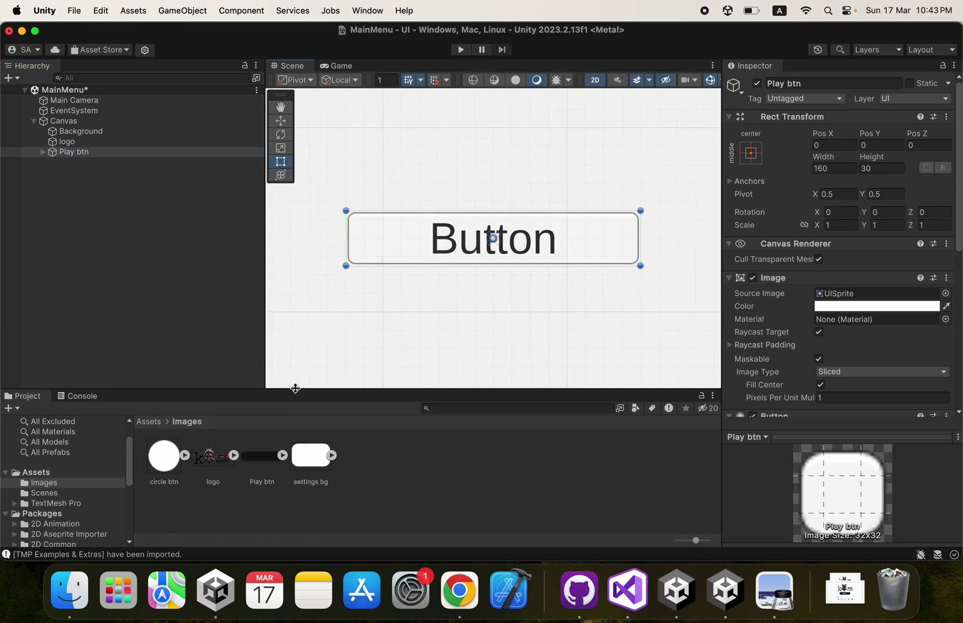
drag(271, 461, 845, 293)
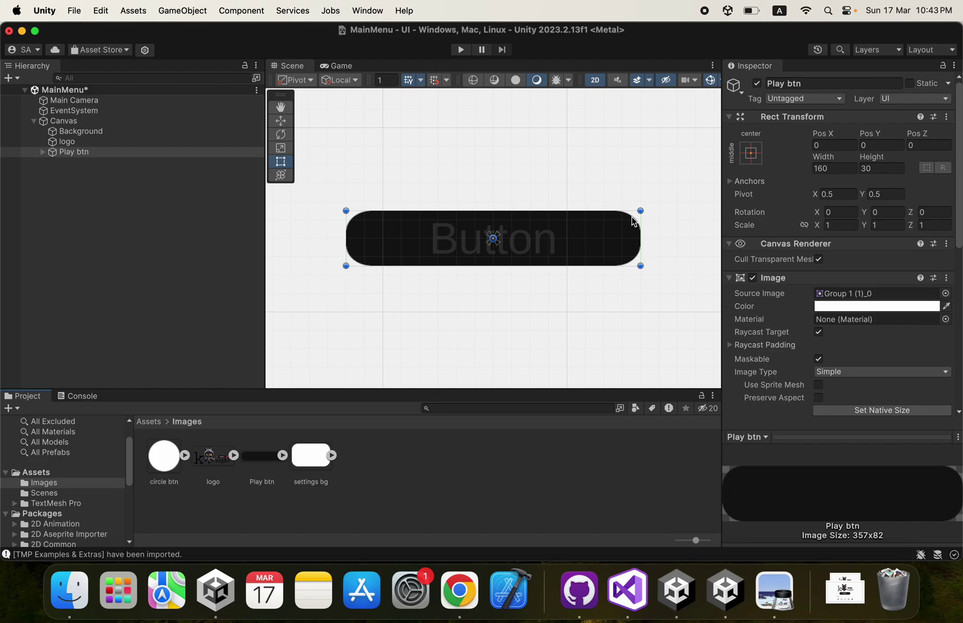
click(825, 410)
click(340, 64)
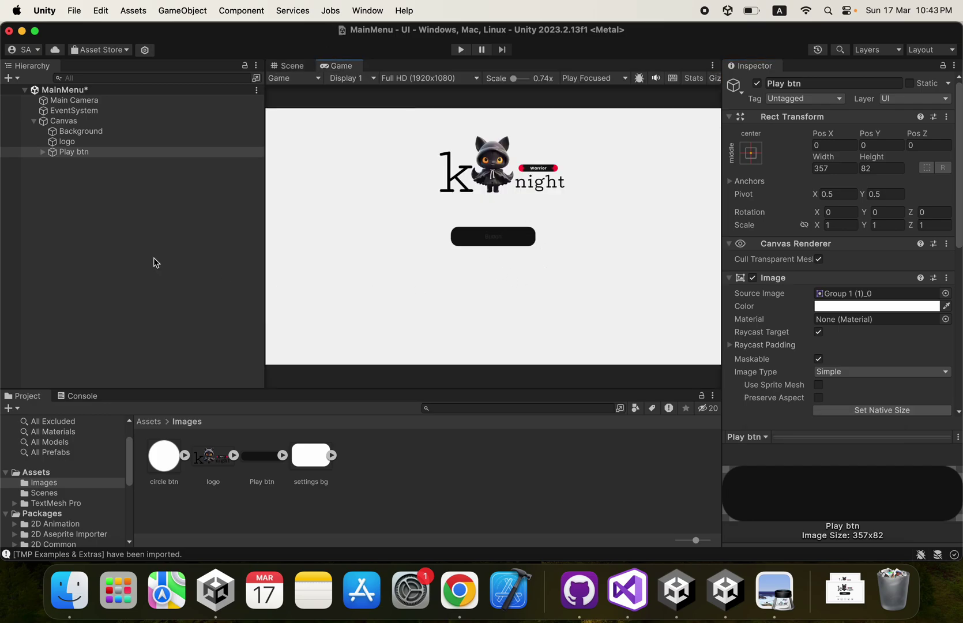
Step: Change the text of the Play btn's Text (TMP) child to "PLAY"
click(42, 151)
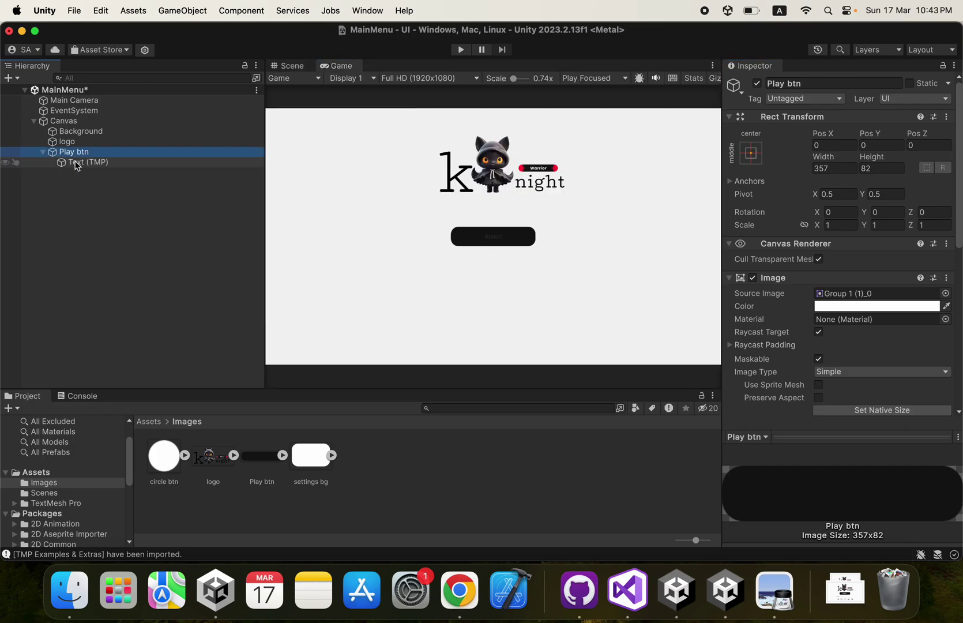
click(93, 164)
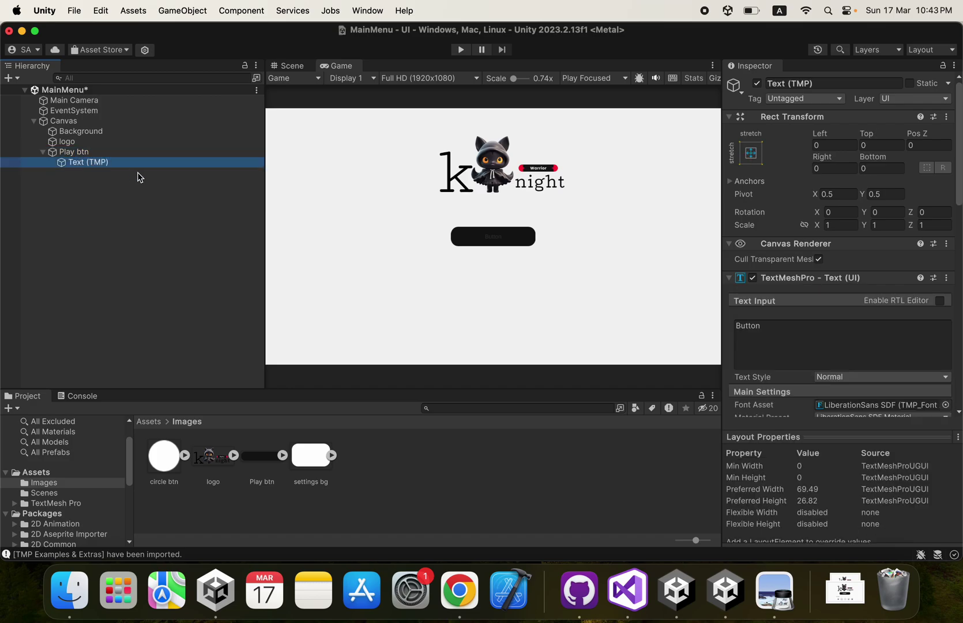
click(764, 330)
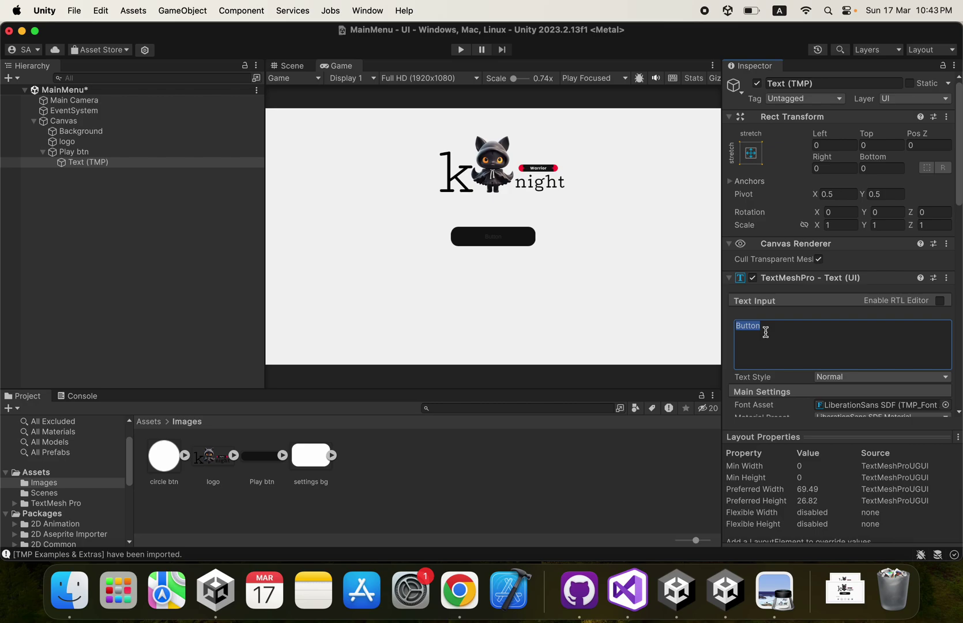
text(Play b)
key(BackSpace)
key(BackSpace)
key(BackSpace)
key(BackSpace)
key(BackSpace)
text(LAY)
click(638, 335)
Step: Set the vertex color of the PLAY text to white (FFFFFF)
scroll(840, 340, down, 2)
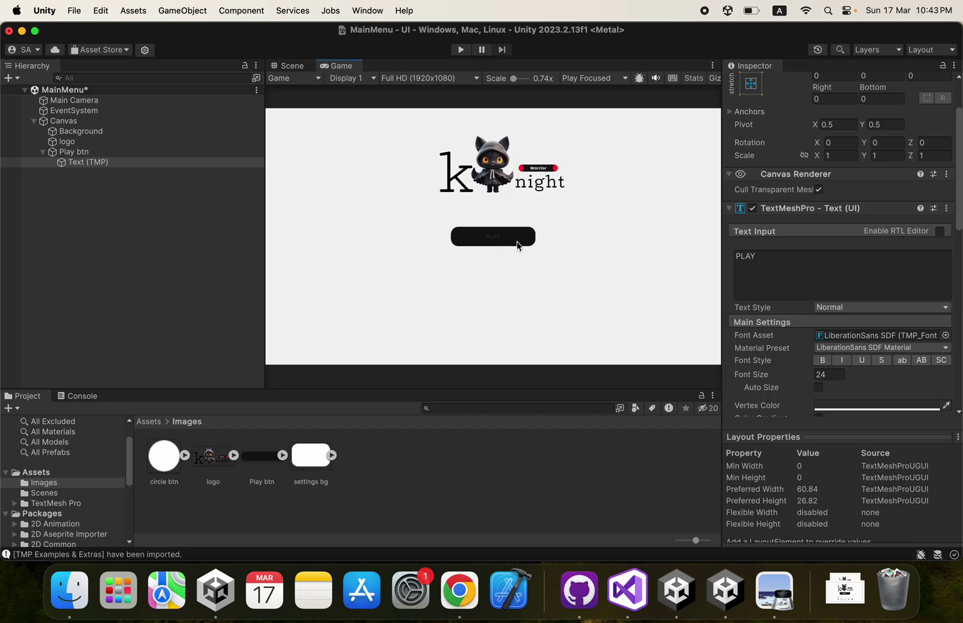
scroll(804, 407, down, 2)
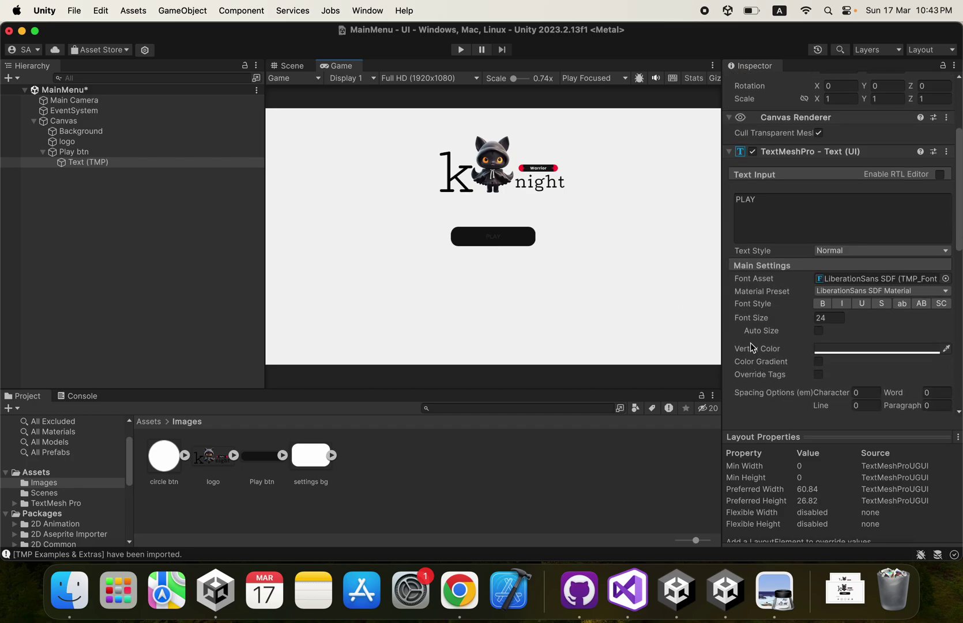
click(846, 349)
drag(876, 368, 854, 323)
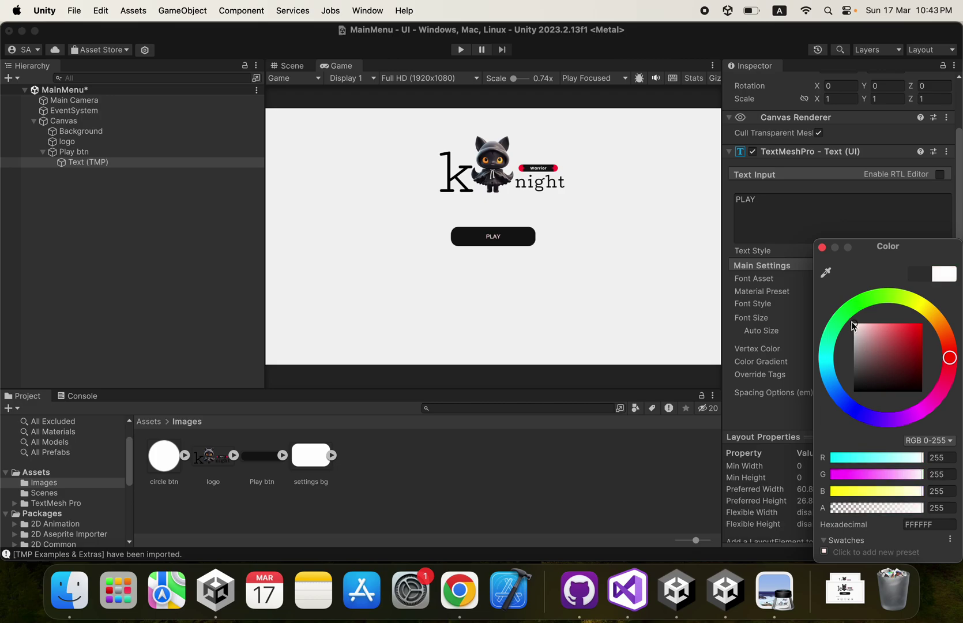
click(822, 247)
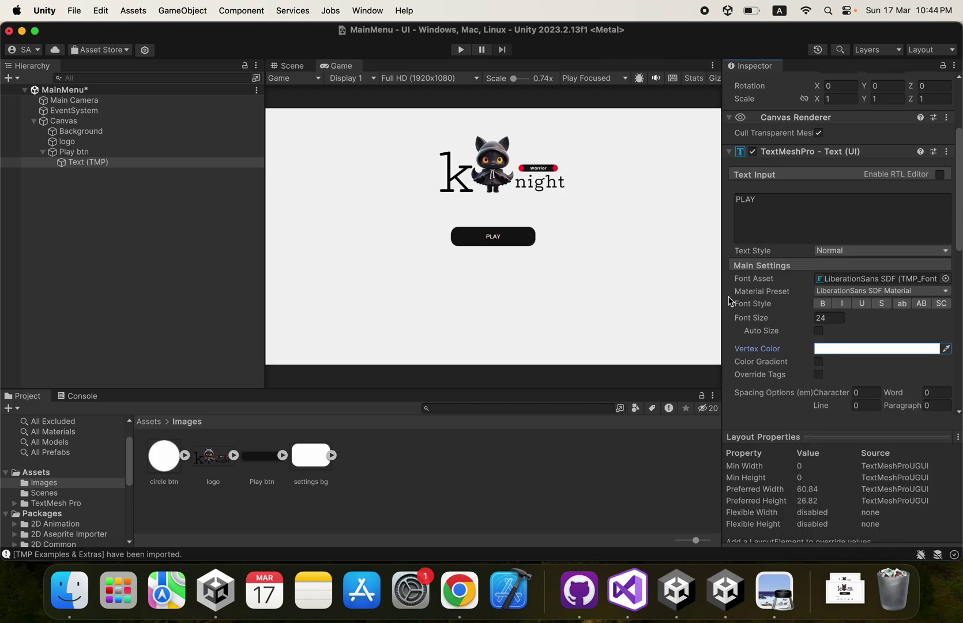
Step: Set the font size of the PLAY text to 40, leaving Auto Size off
click(834, 319)
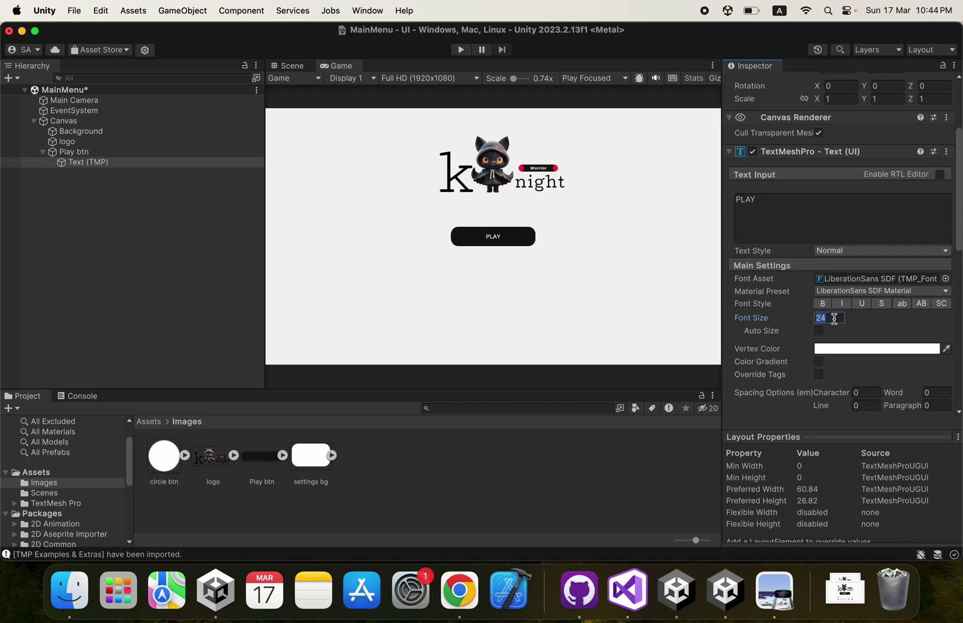
text(40)
click(819, 331)
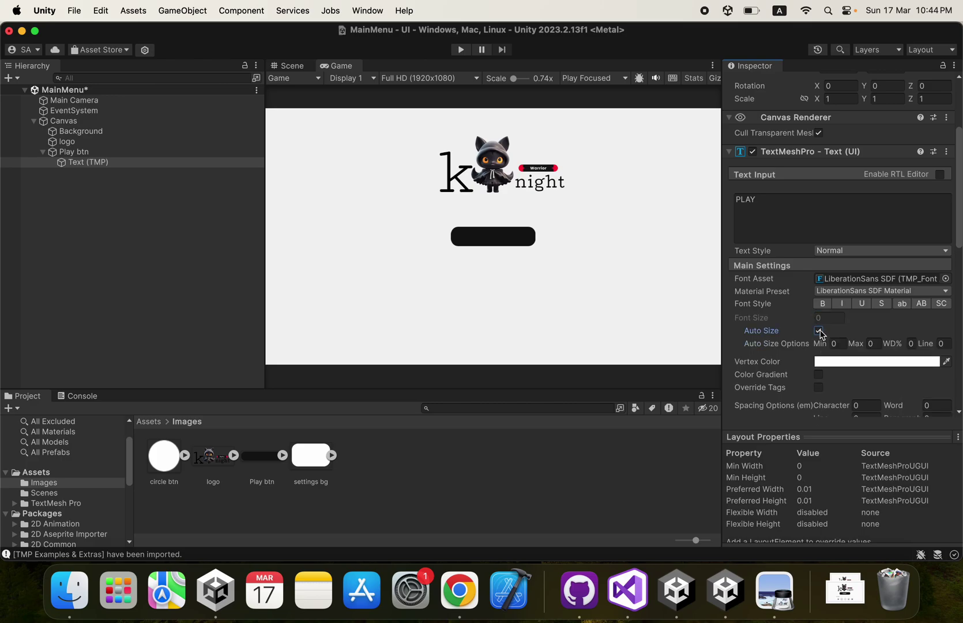
click(819, 331)
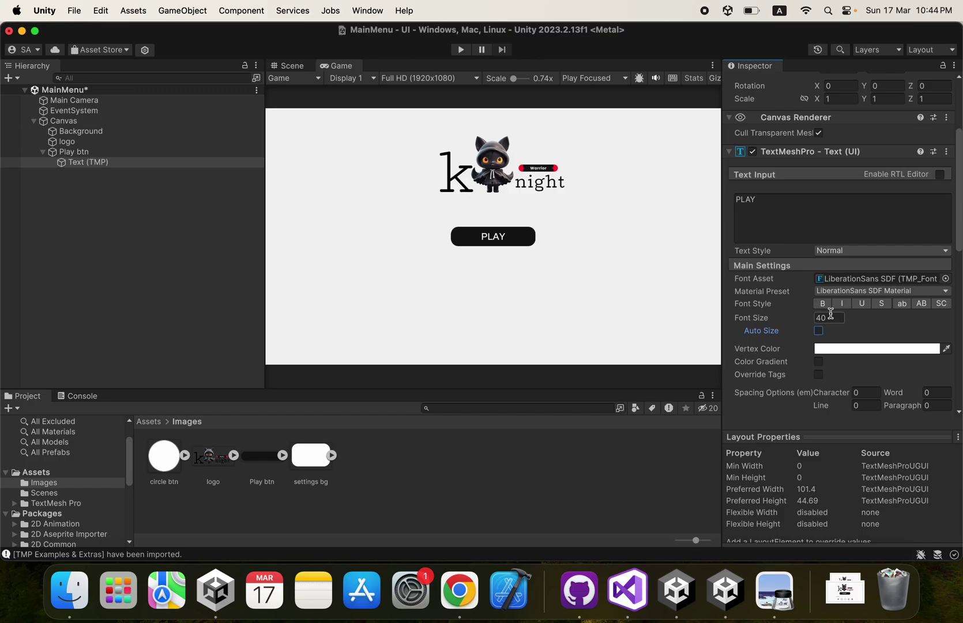
Step: Try Auto Size on the PLAY text in the Scene view with a maximum font size of 90, and turn it off again
click(293, 69)
double_click(112, 162)
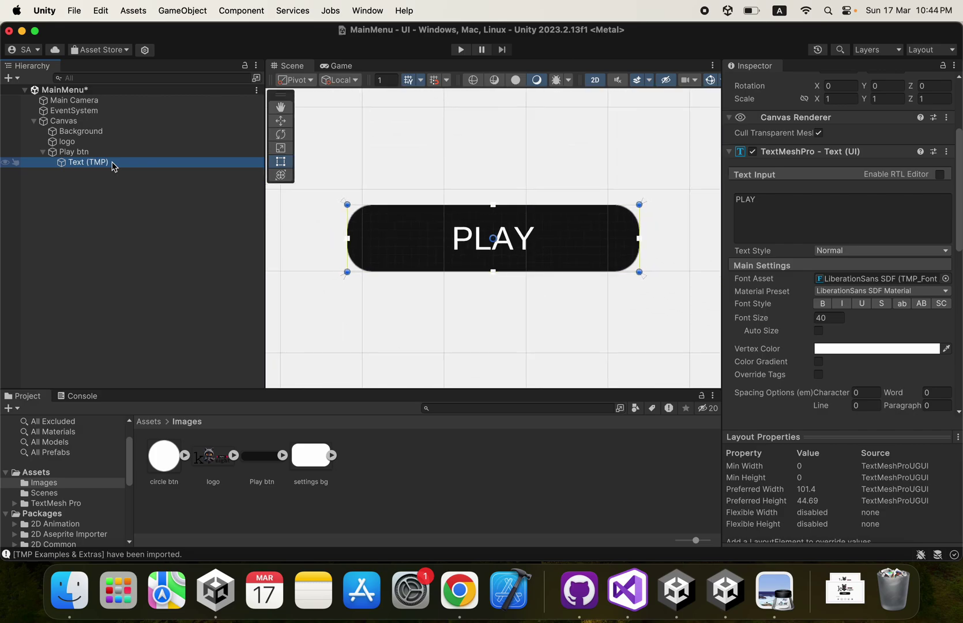
click(818, 332)
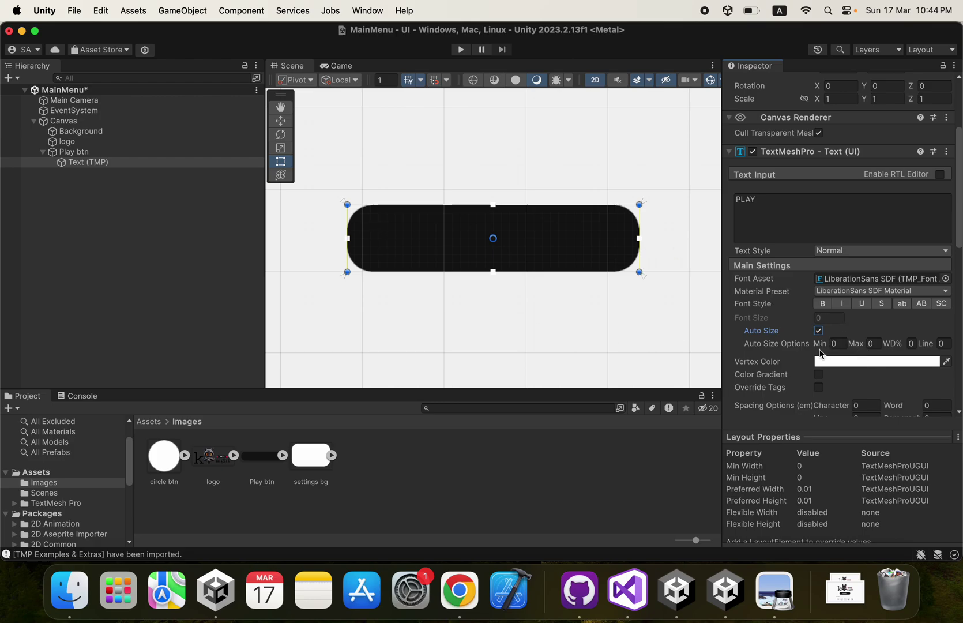
click(824, 349)
double_click(837, 343)
text(12)
key(Return)
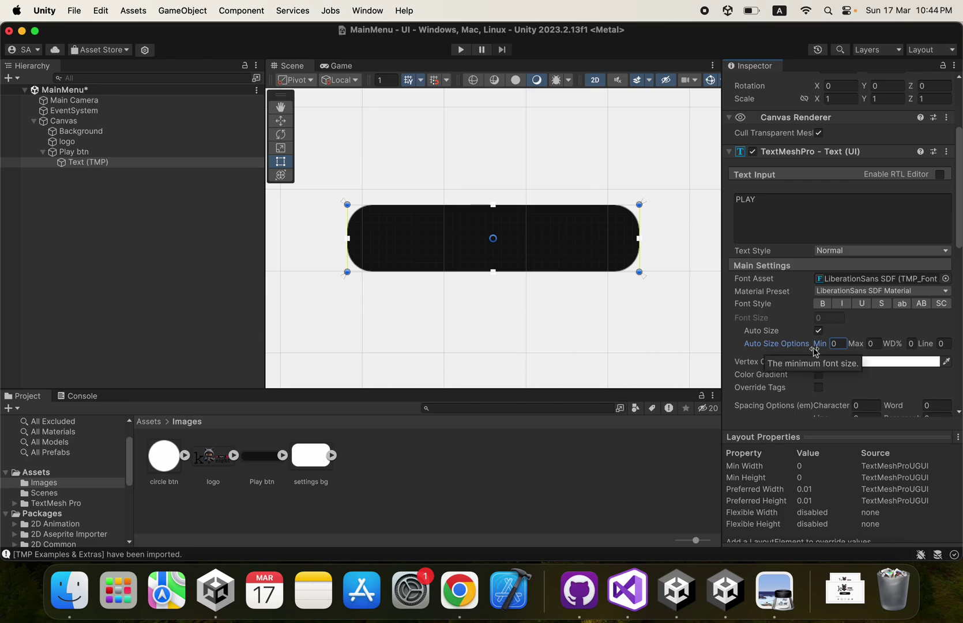
click(873, 344)
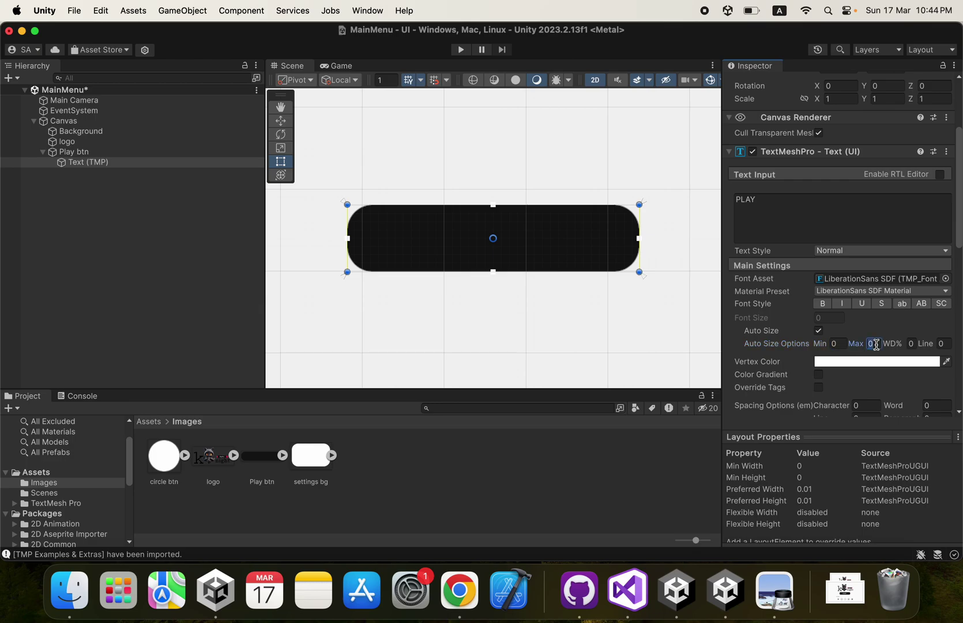
text(90)
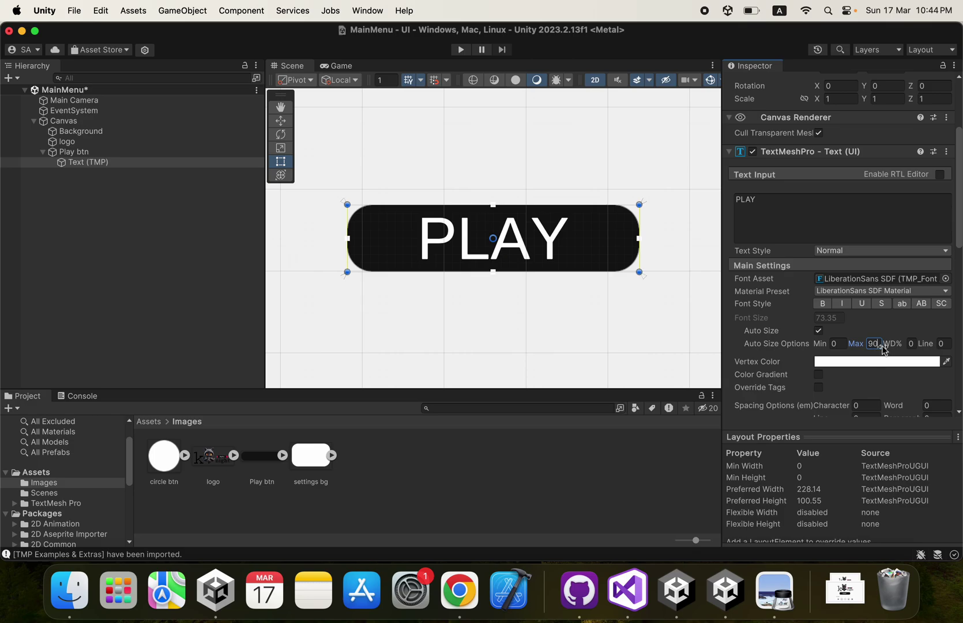
click(818, 333)
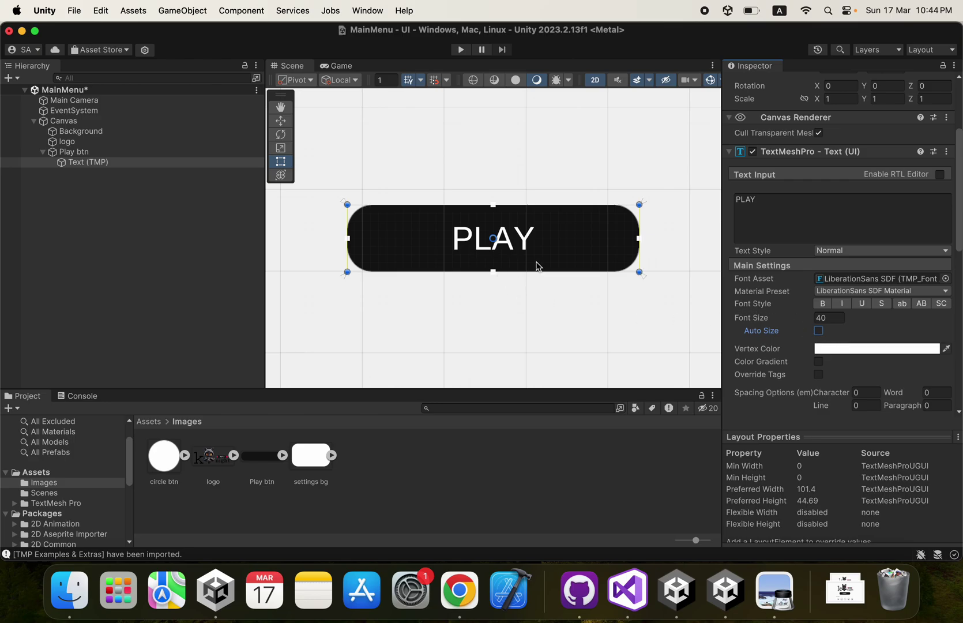
Step: Apply the bold and uppercase font styles to the PLAY text and review its alignment settings
click(833, 321)
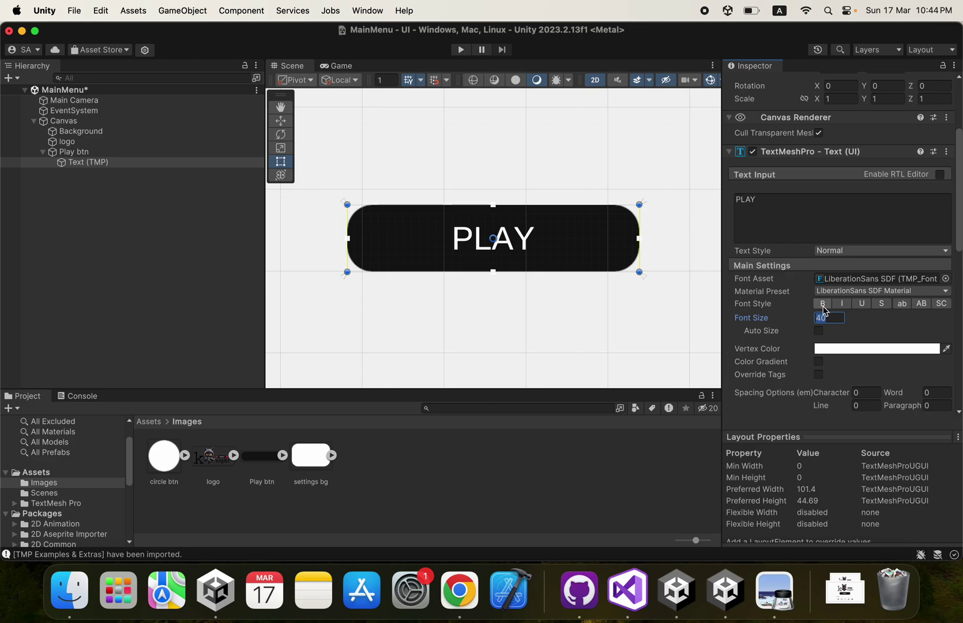
click(824, 304)
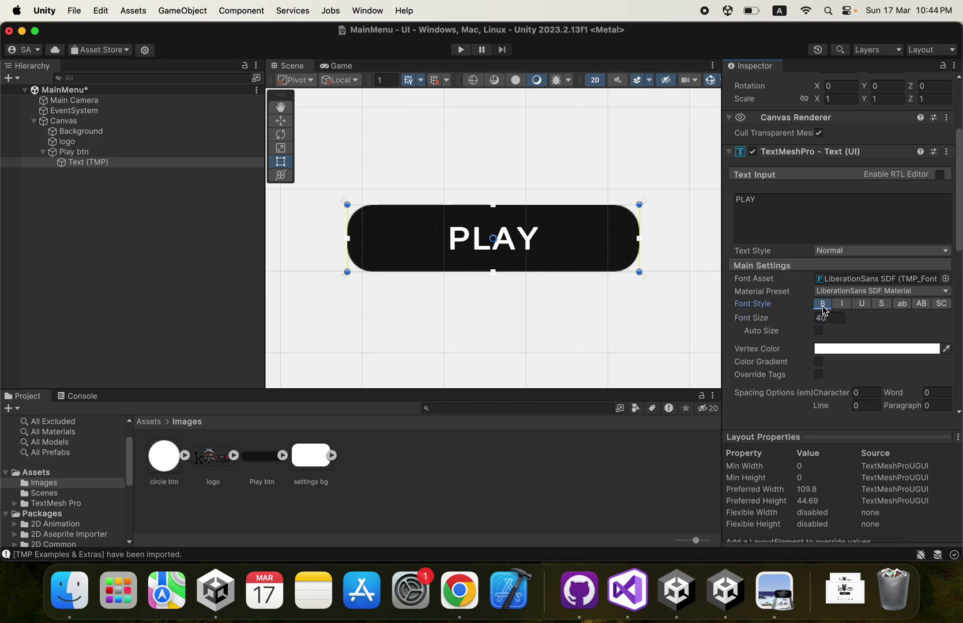
click(921, 304)
scroll(813, 349, down, 3)
scroll(813, 347, down, 3)
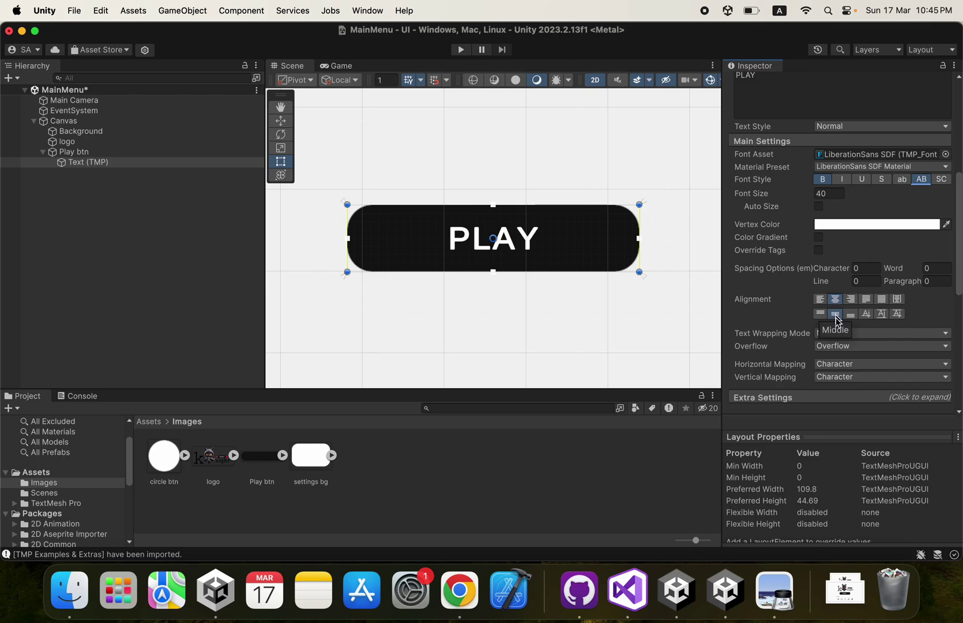
Step: Compare the menu in the Scene and Game views with the Main.png design in Preview, and return to Unity
click(512, 282)
key(shift+space)
key(shift+space)
click(341, 65)
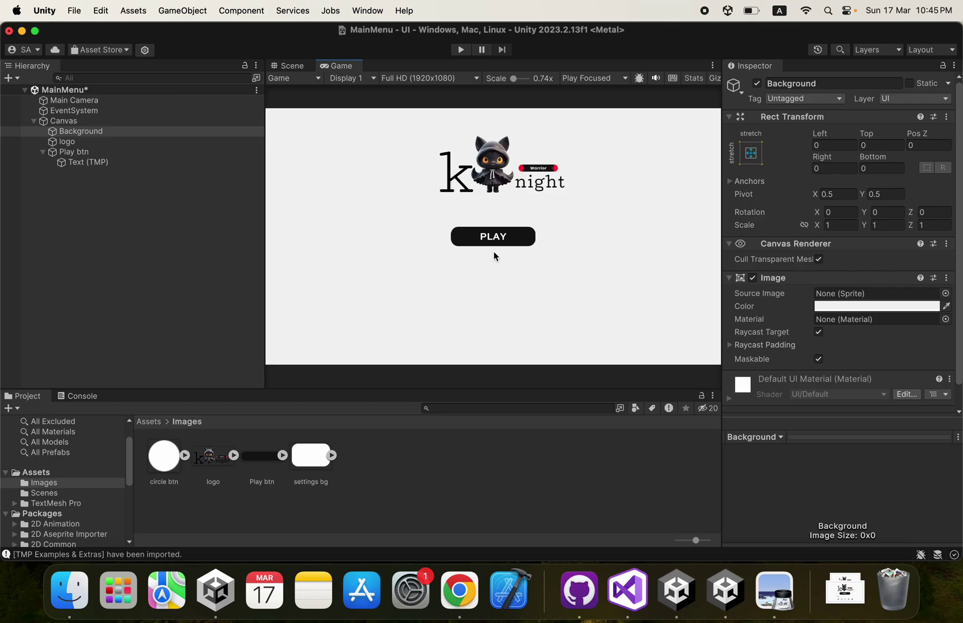
click(799, 568)
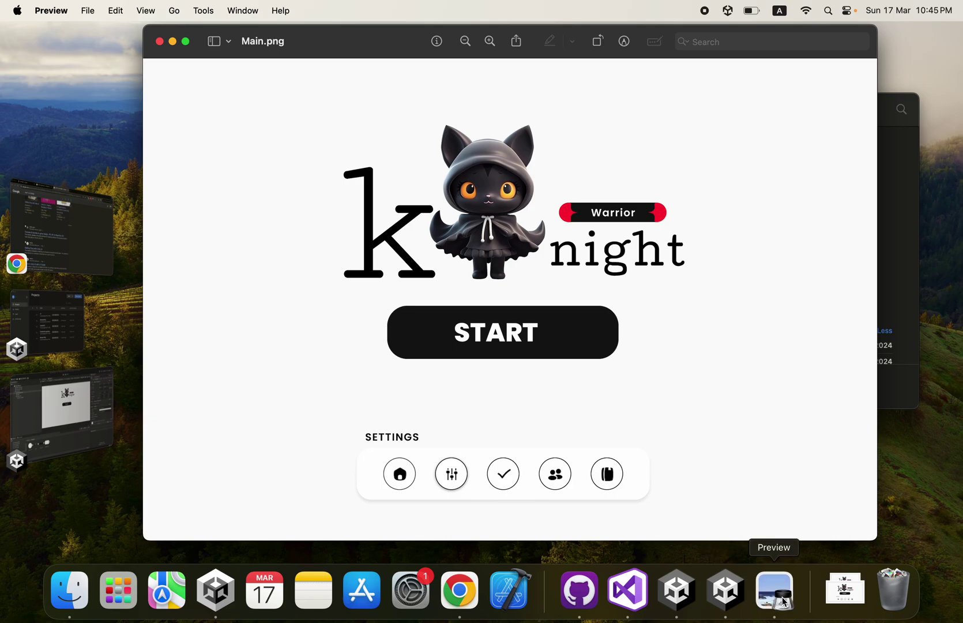
click(745, 600)
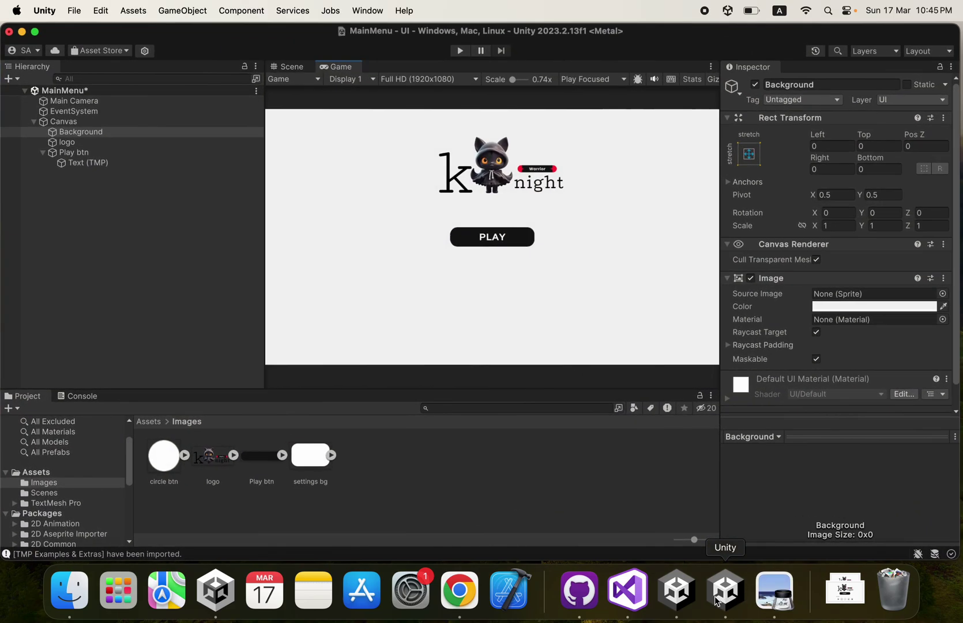